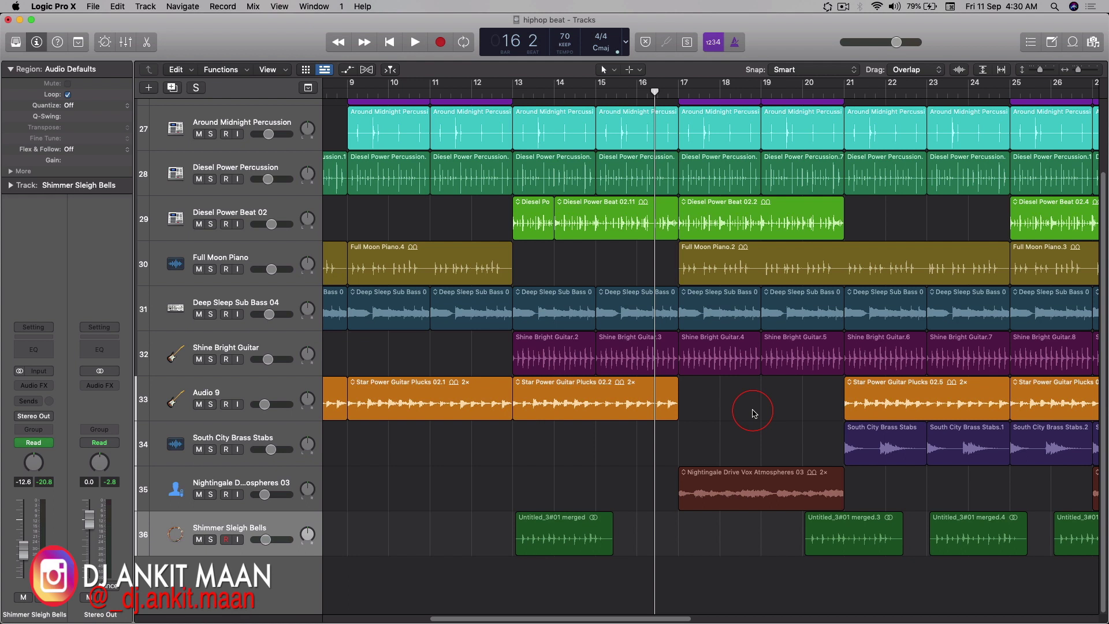
pyautogui.click(635, 395)
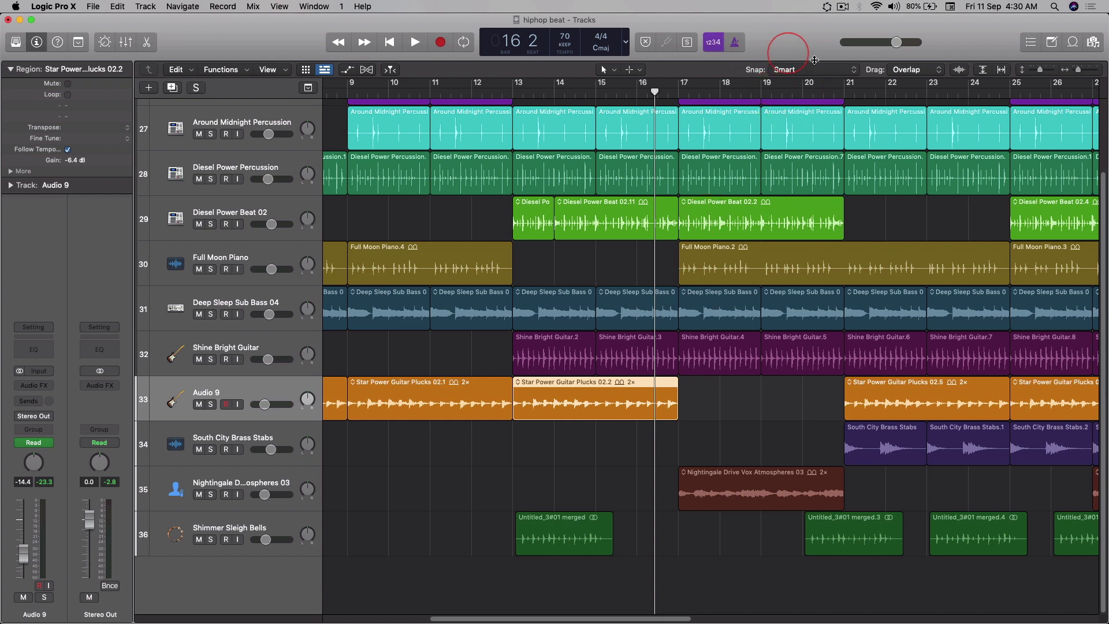
pyautogui.moveTo(800, 67)
pyautogui.click(810, 70)
pyautogui.click(803, 70)
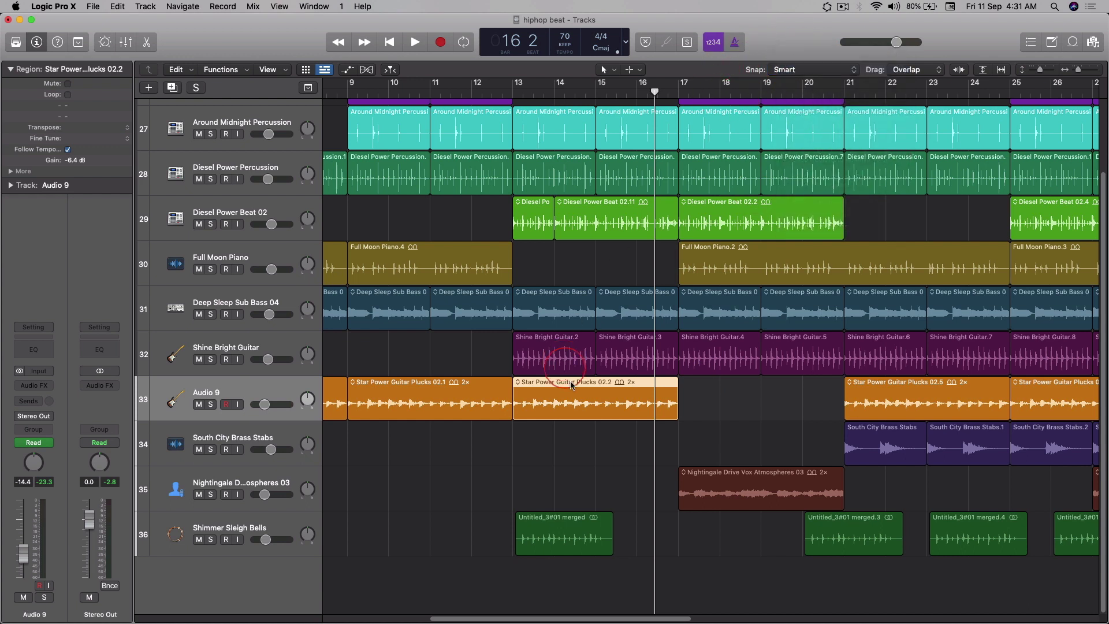
pyautogui.press('super+Right')
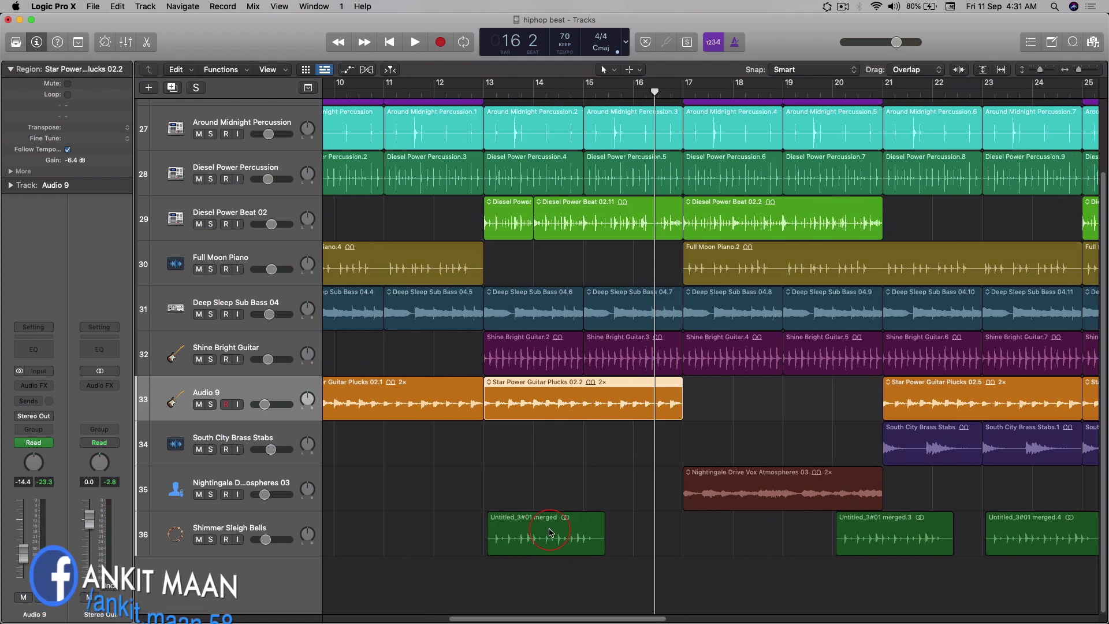
# Set the snap value to Bar and move the first Shimmer Sleigh Bells region one bar later.
pyautogui.moveTo(542, 531)
pyautogui.mouseDown()
pyautogui.moveTo(583, 529)
pyautogui.moveTo(531, 529)
pyautogui.moveTo(653, 529)
pyautogui.moveTo(514, 531)
pyautogui.moveTo(569, 530)
pyautogui.moveTo(543, 529)
pyautogui.mouseUp()
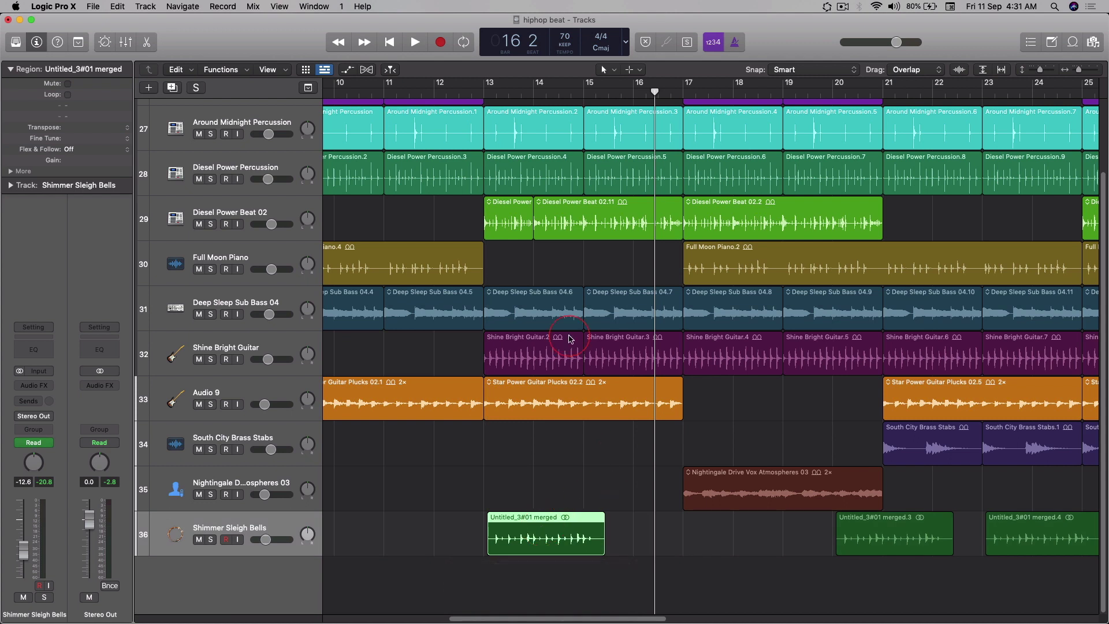
pyautogui.click(809, 69)
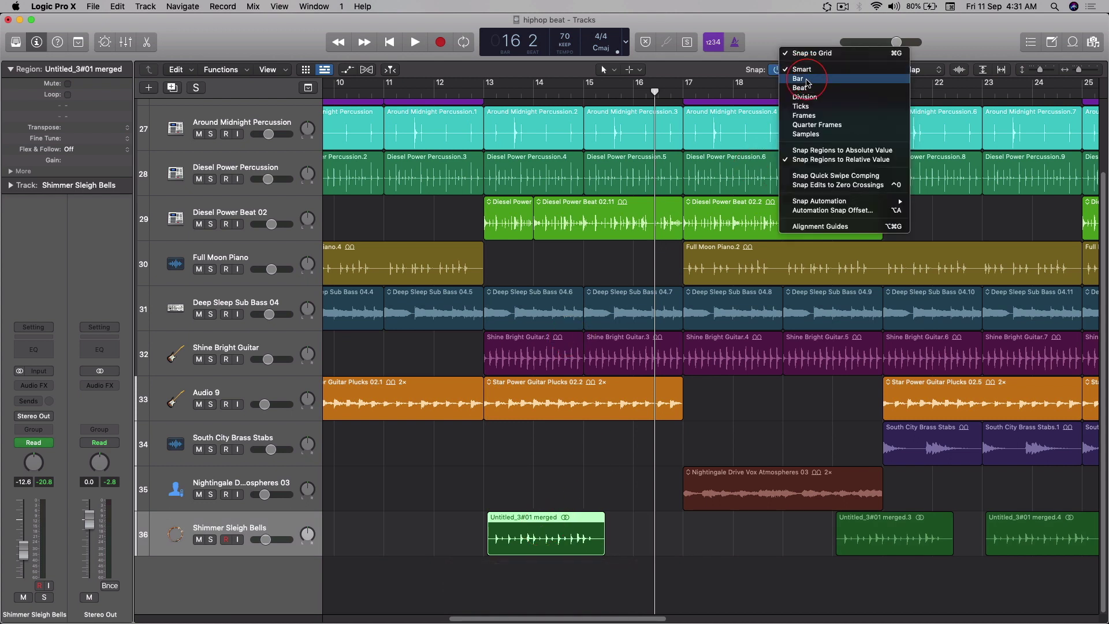
pyautogui.click(806, 81)
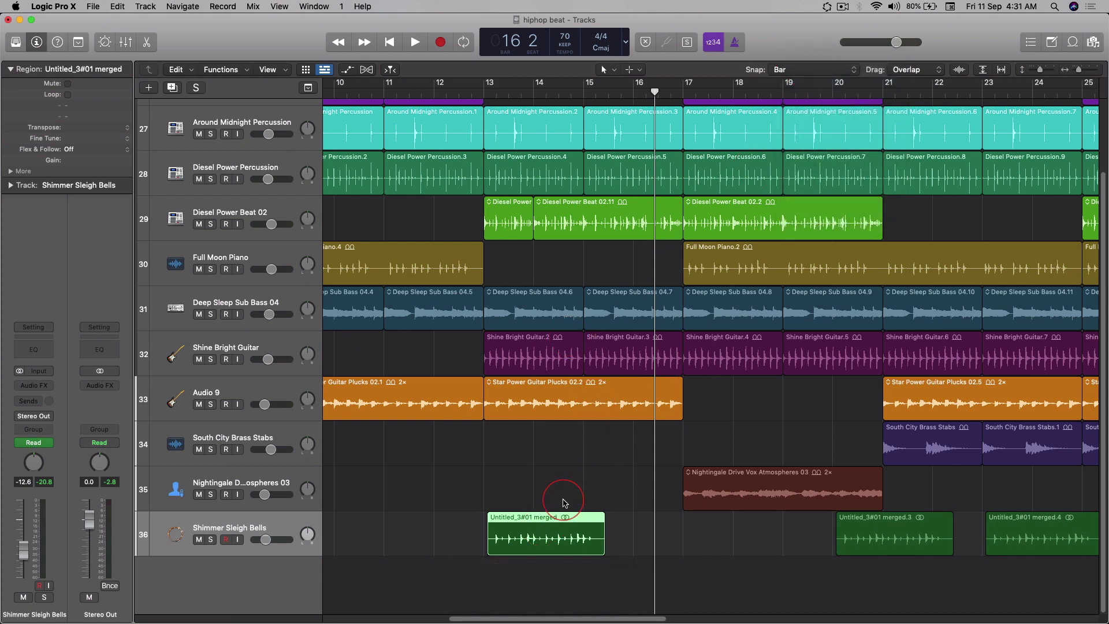
pyautogui.moveTo(546, 530); pyautogui.dragTo(592, 536)
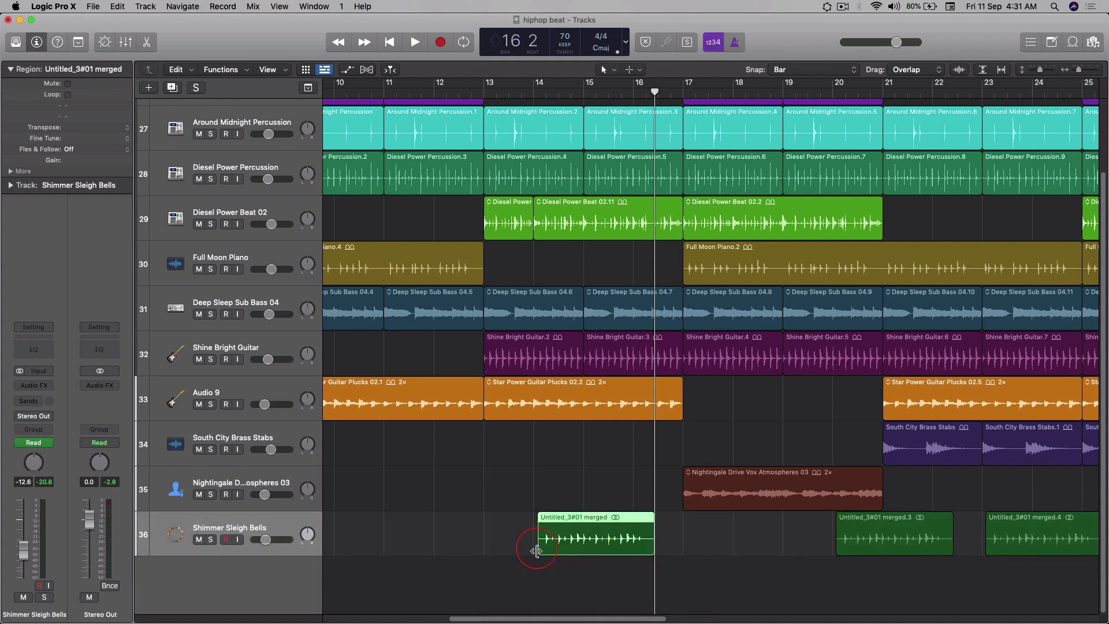
# Examine how the start of the first sleigh bells region lines up with the bar 14 gridline.
pyautogui.press('super+Right')
pyautogui.press('super+Right')
pyautogui.hscroll(-4, 555, 552)
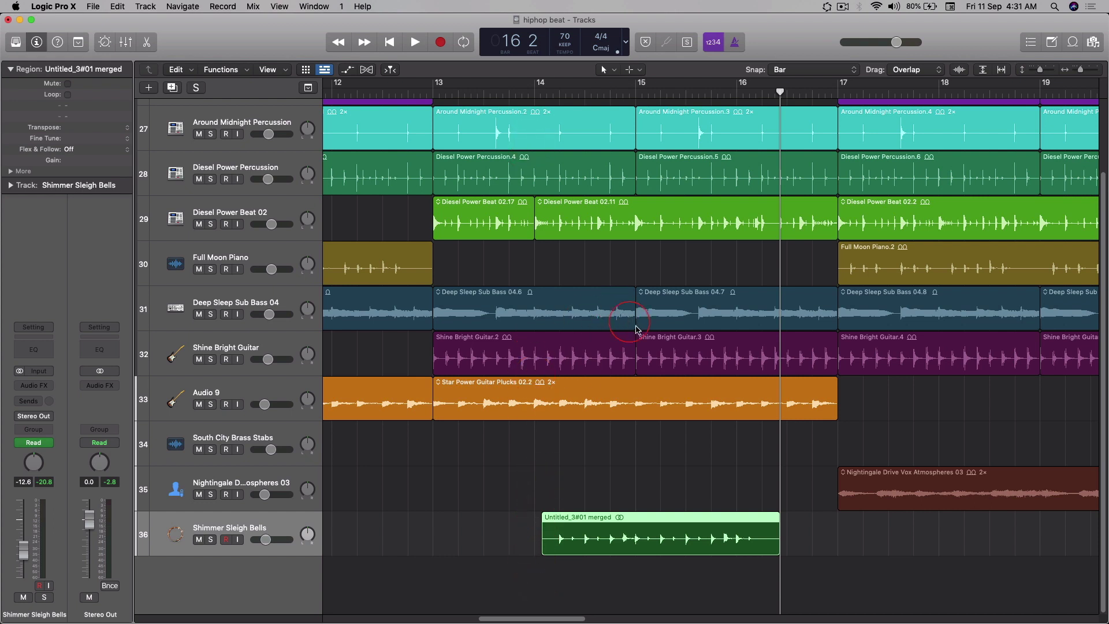
pyautogui.click(664, 350)
pyautogui.moveTo(650, 544)
pyautogui.mouseDown()
pyautogui.moveTo(693, 550)
pyautogui.moveTo(670, 545)
pyautogui.mouseUp()
pyautogui.press('super+Left')
pyautogui.press('super+Right')
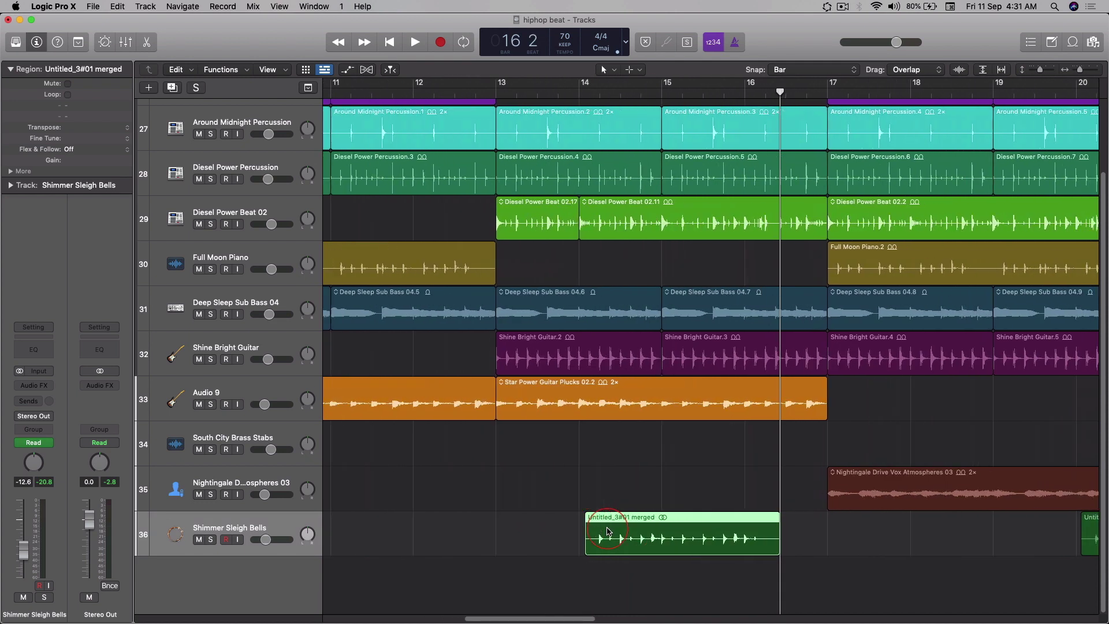
pyautogui.hscroll(1, 570, 530)
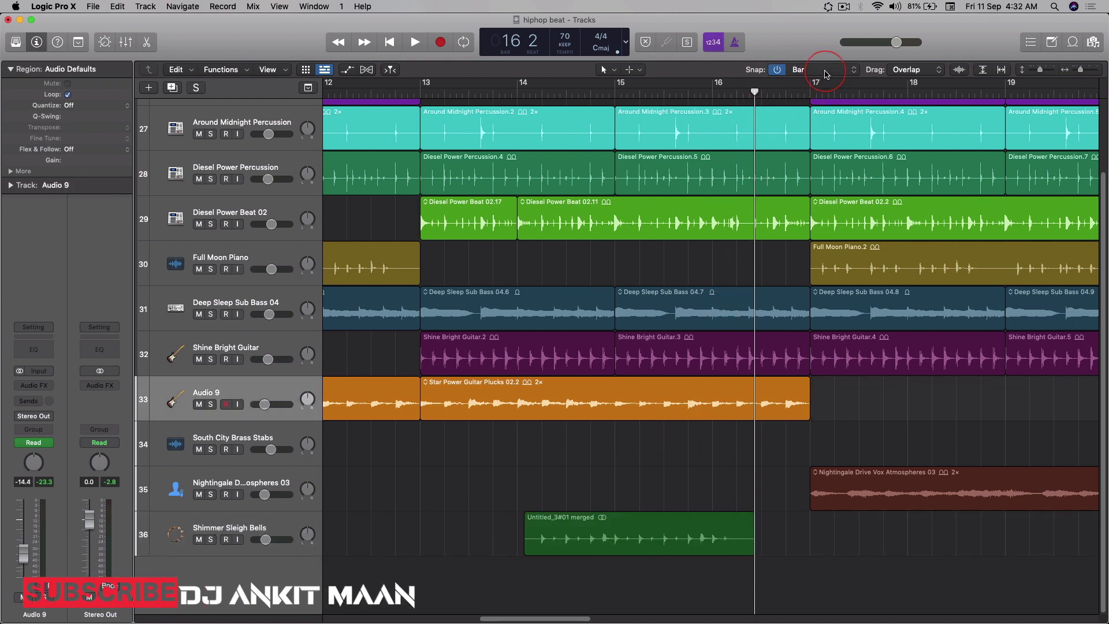
# Enable Snap Regions to Absolute Value and move the first sleigh bells region to start at bar 15.
pyautogui.click(820, 70)
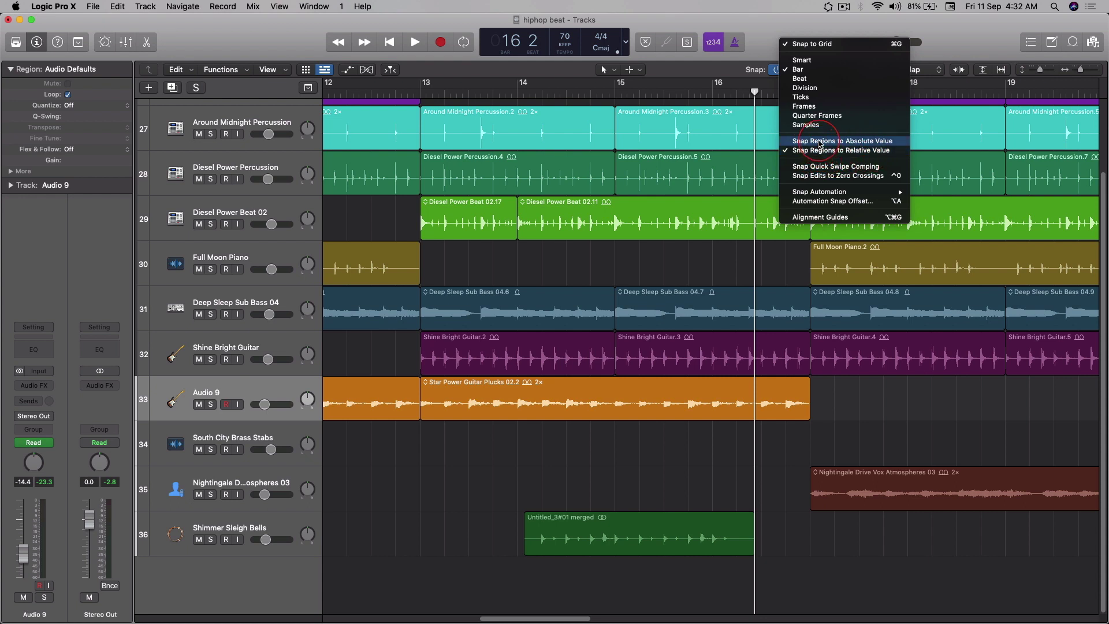
pyautogui.click(819, 143)
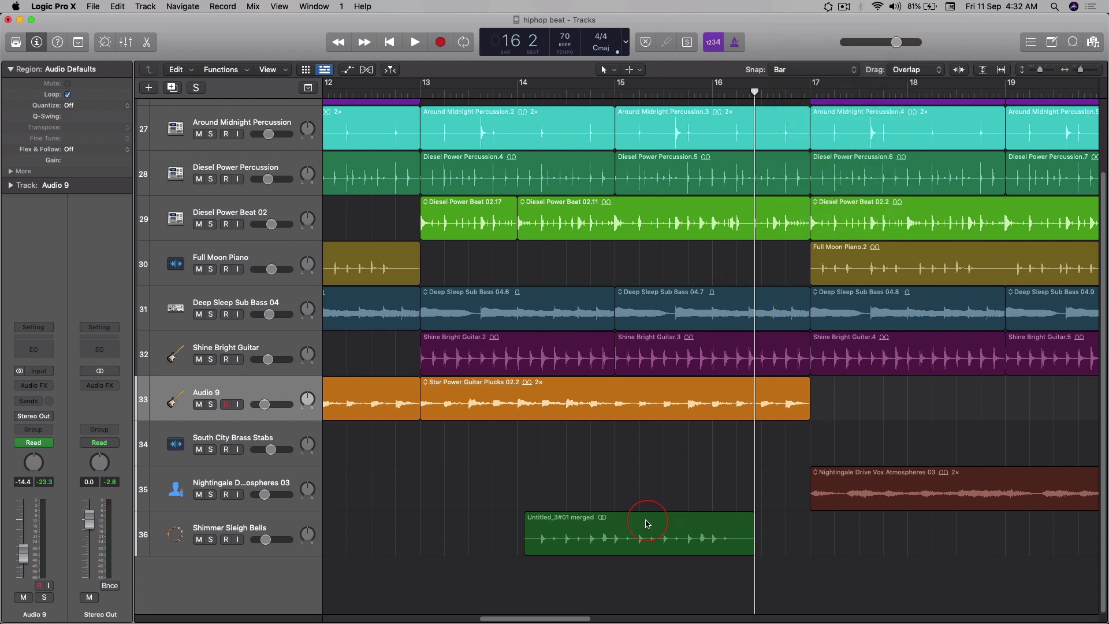
pyautogui.moveTo(624, 535); pyautogui.dragTo(675, 543)
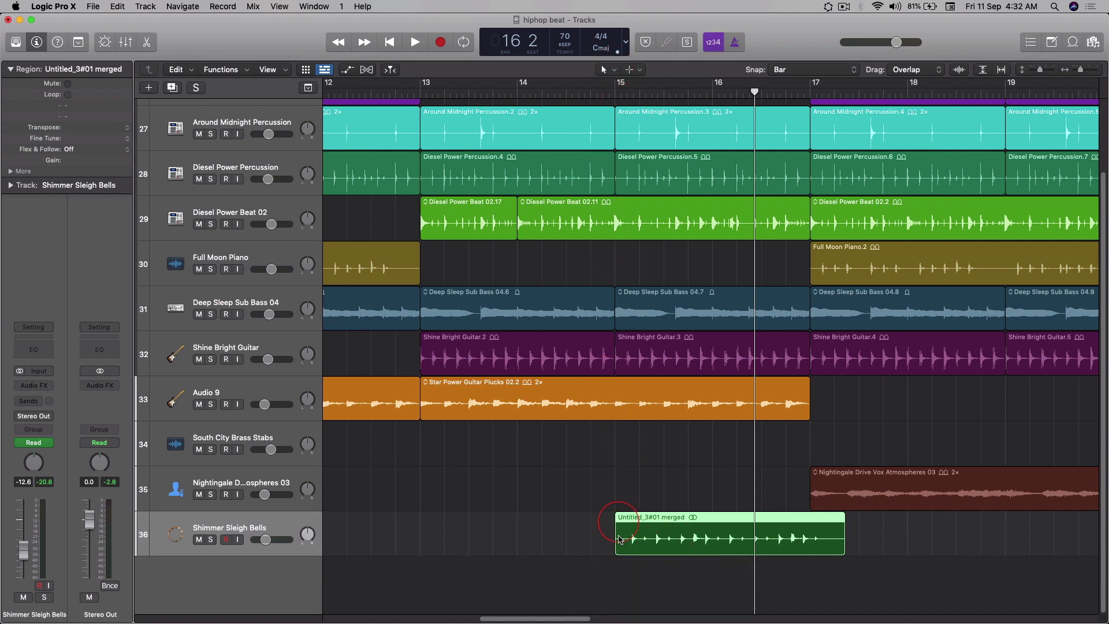
# Move the first sleigh bells region back to bar 14, check its start against the grid, and return it to bar 15.
pyautogui.moveTo(620, 543); pyautogui.dragTo(578, 535)
pyautogui.scroll(3, 520, 528)
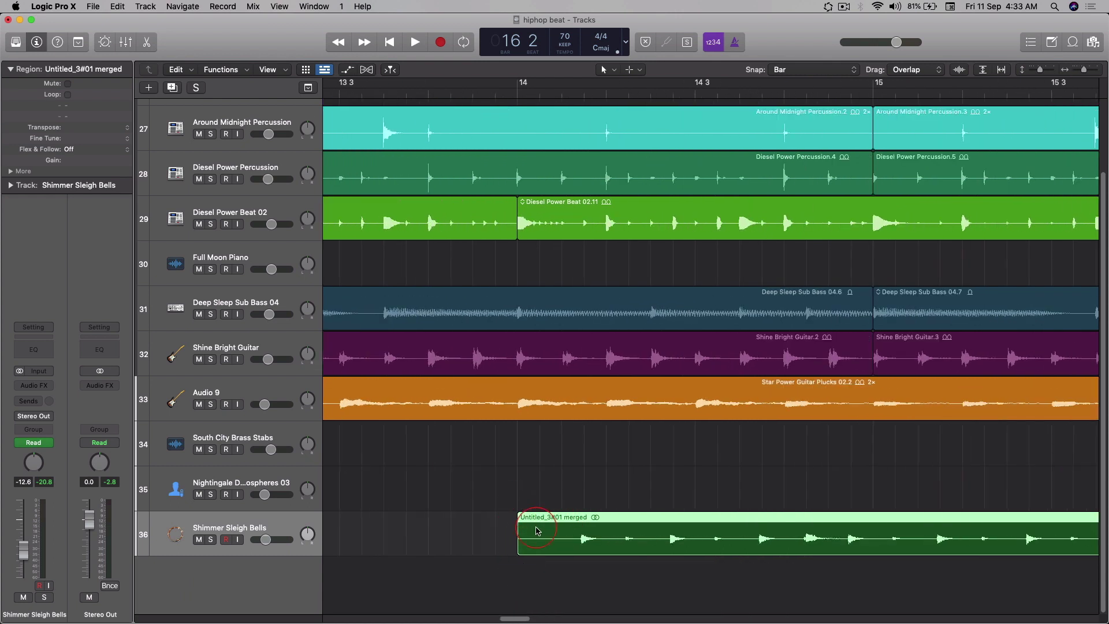
pyautogui.click(537, 531)
pyautogui.scroll(-3, 531, 528)
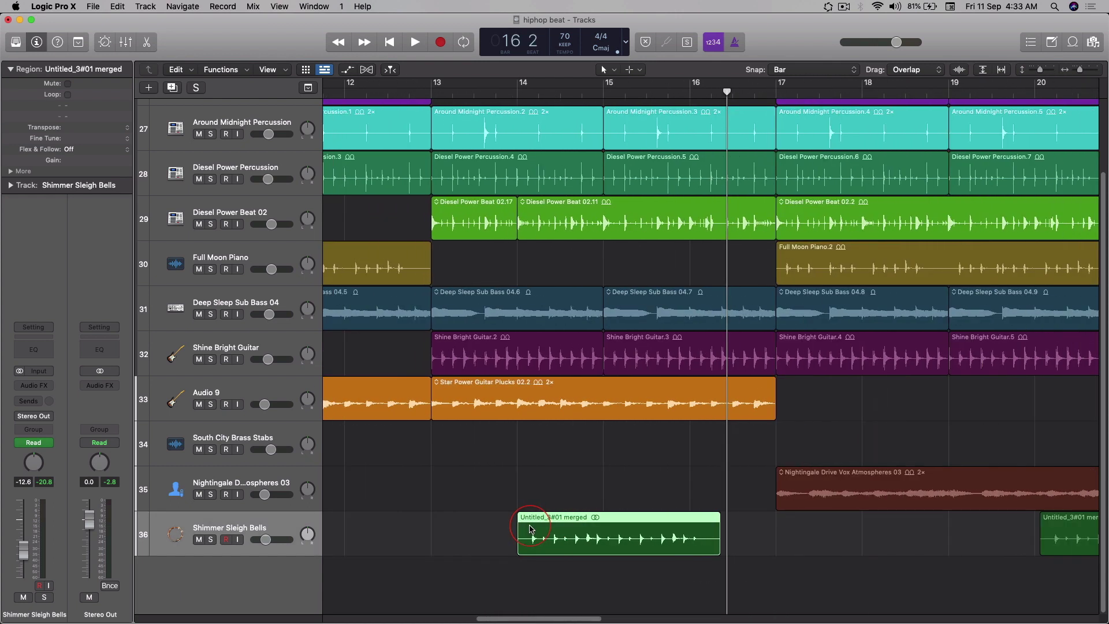
pyautogui.moveTo(557, 529); pyautogui.dragTo(650, 537)
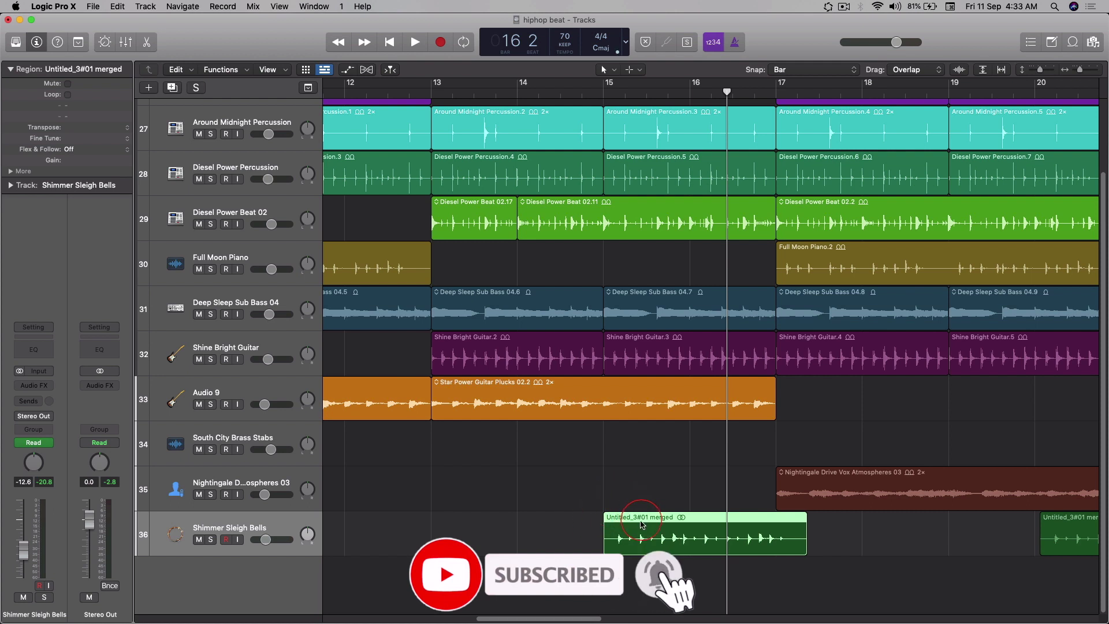
# Place the playhead at bar 15 and play the arrangement to audition the sleigh bells region there.
pyautogui.click(603, 94)
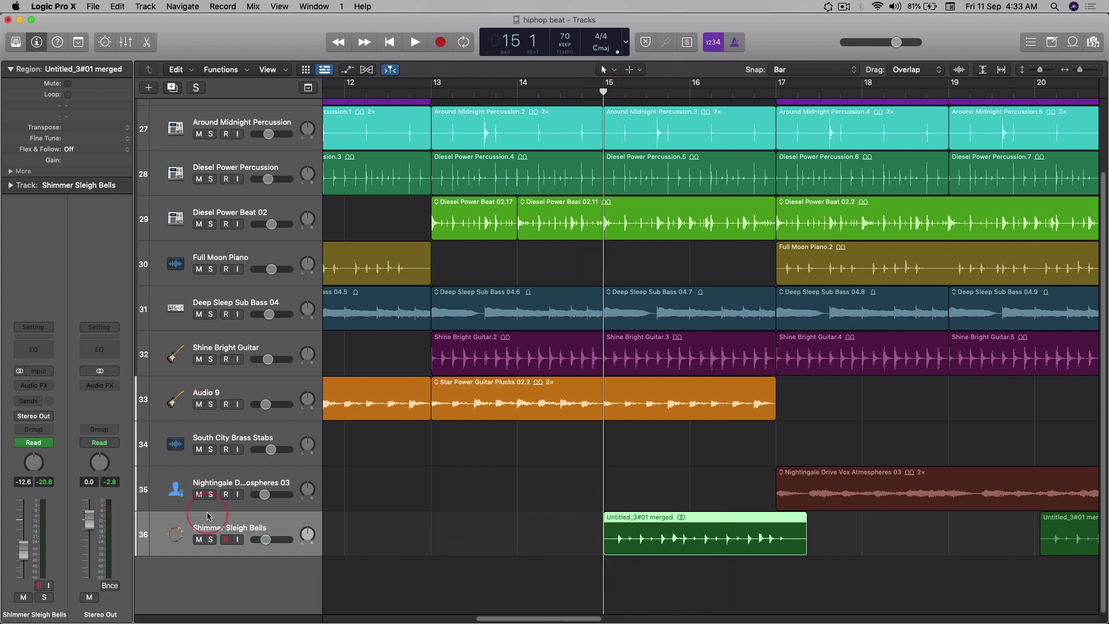
pyautogui.click(510, 551)
pyautogui.click(605, 200)
pyautogui.press('space')
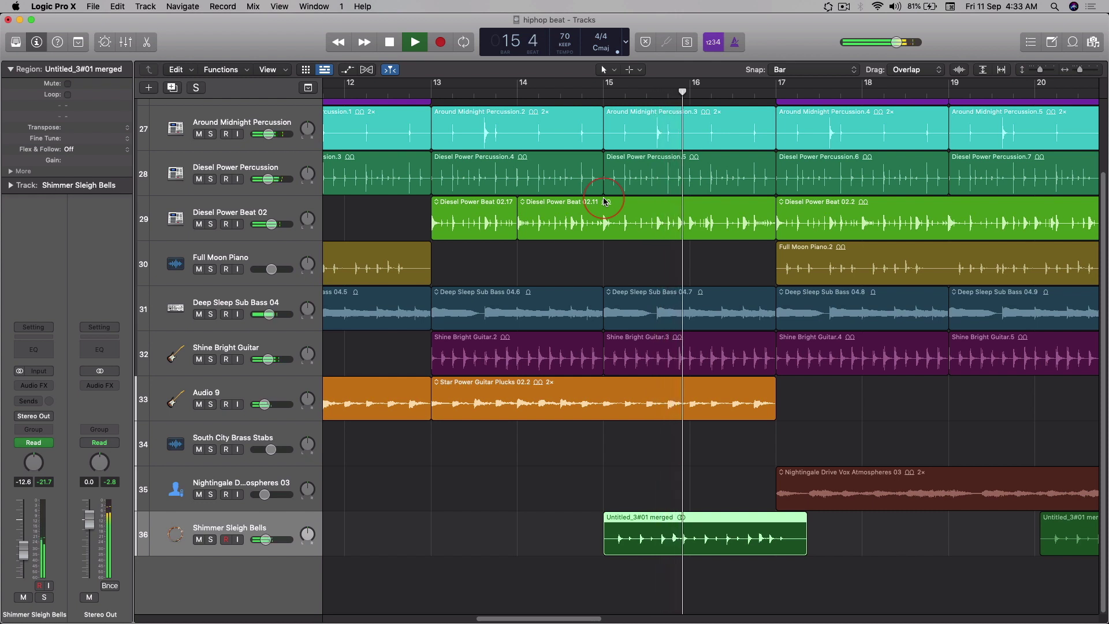
pyautogui.press('space')
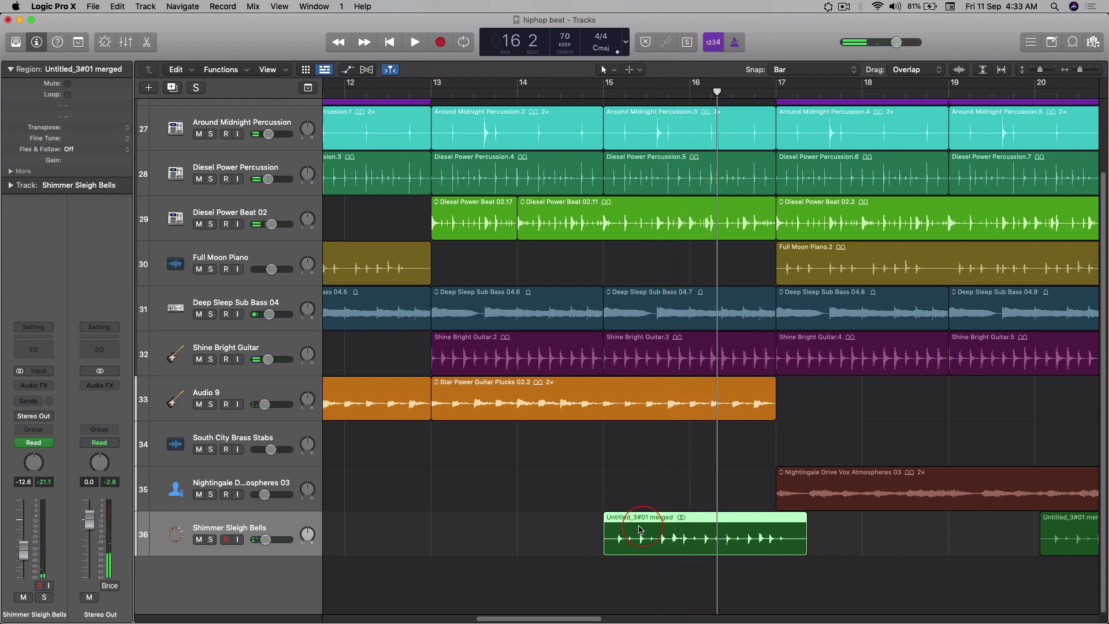
# Examine the anchor points of the regions listed in the project audio browser, including the Untitled_3#01 merged entries.
pyautogui.hscroll(4, 645, 527)
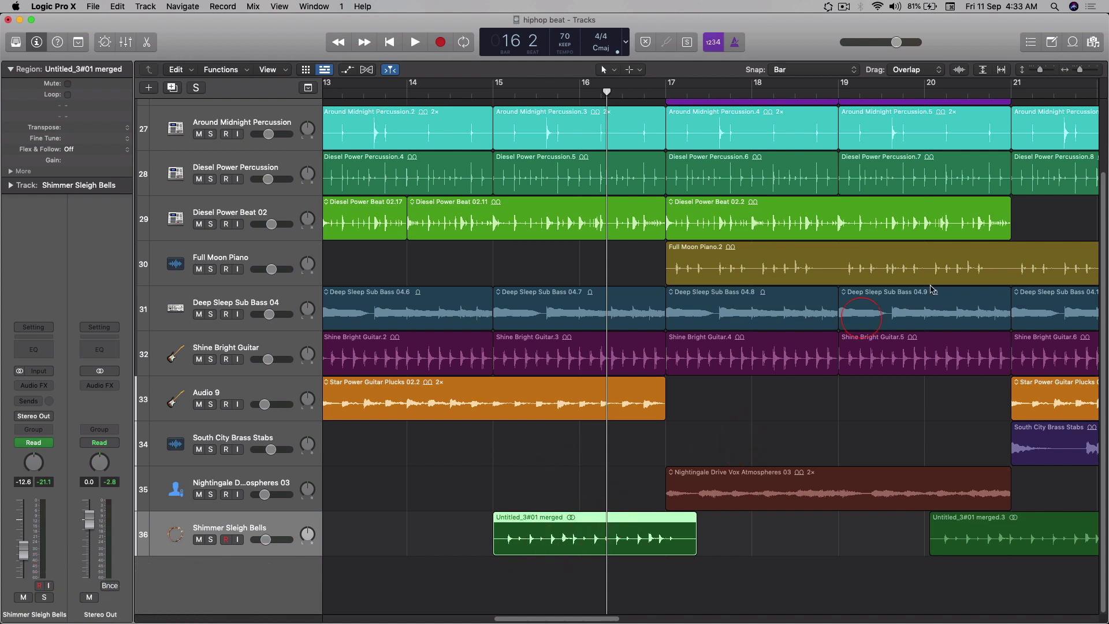
pyautogui.click(1093, 43)
pyautogui.scroll(15, 1026, 281)
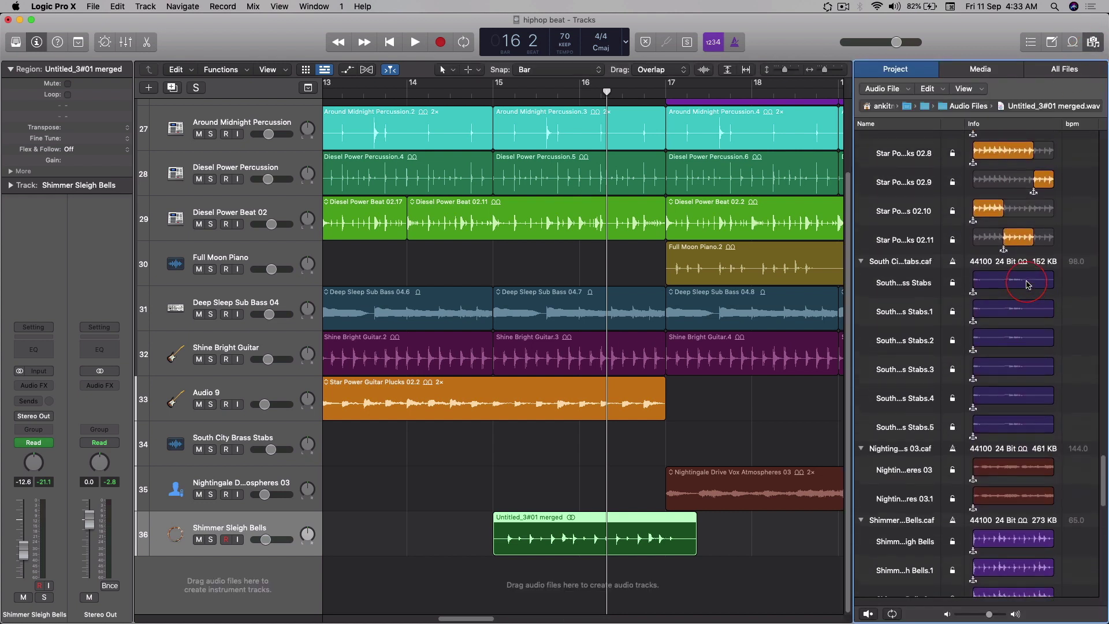
pyautogui.scroll(15, 1027, 283)
pyautogui.scroll(-20, 1026, 284)
pyautogui.scroll(-5, 1027, 284)
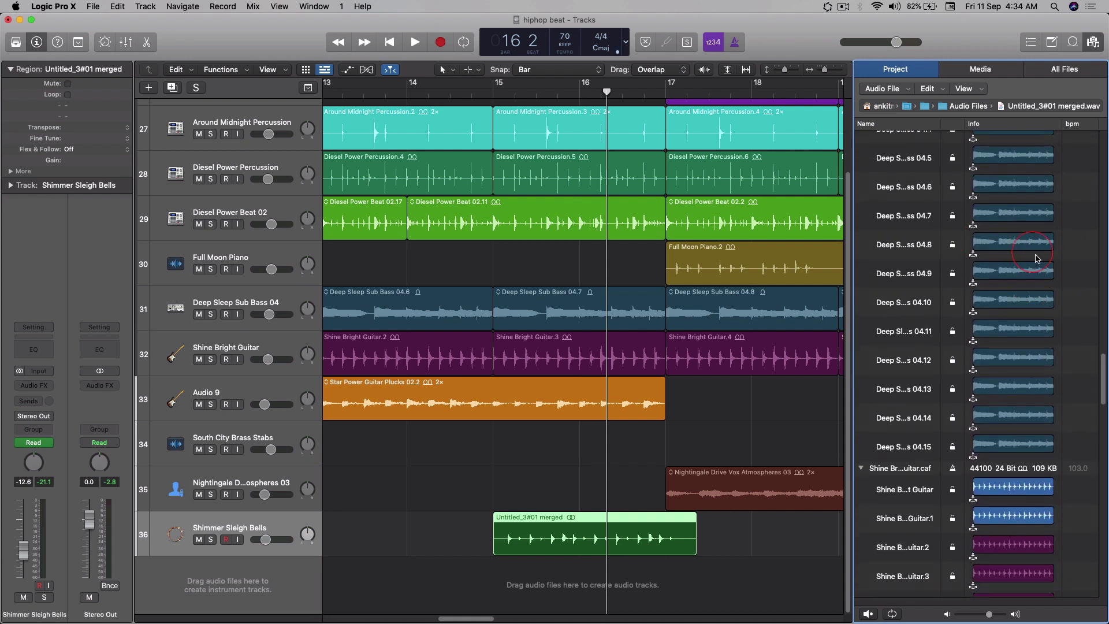
pyautogui.scroll(-20, 1026, 347)
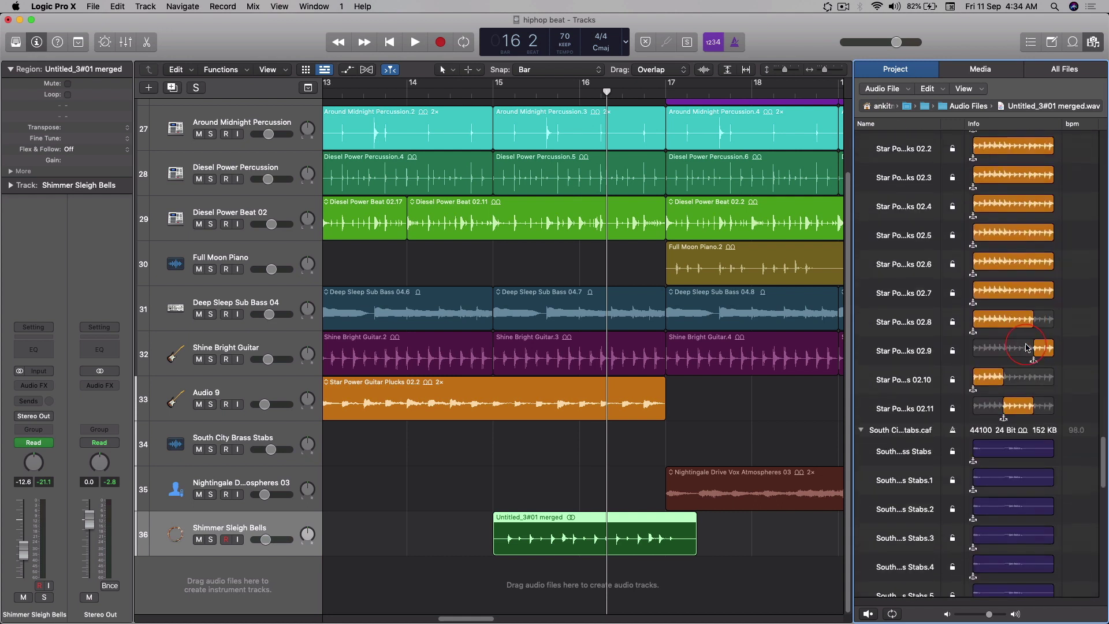
pyautogui.scroll(-5, 1027, 346)
pyautogui.scroll(15, 1026, 347)
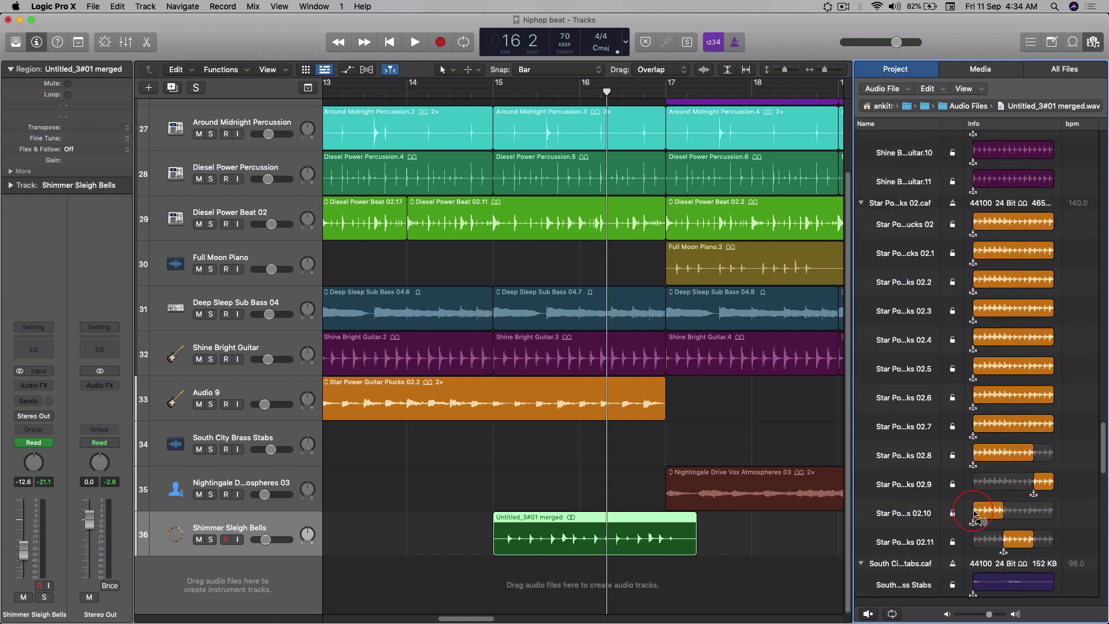
pyautogui.scroll(-4, 978, 448)
pyautogui.scroll(-20, 1026, 465)
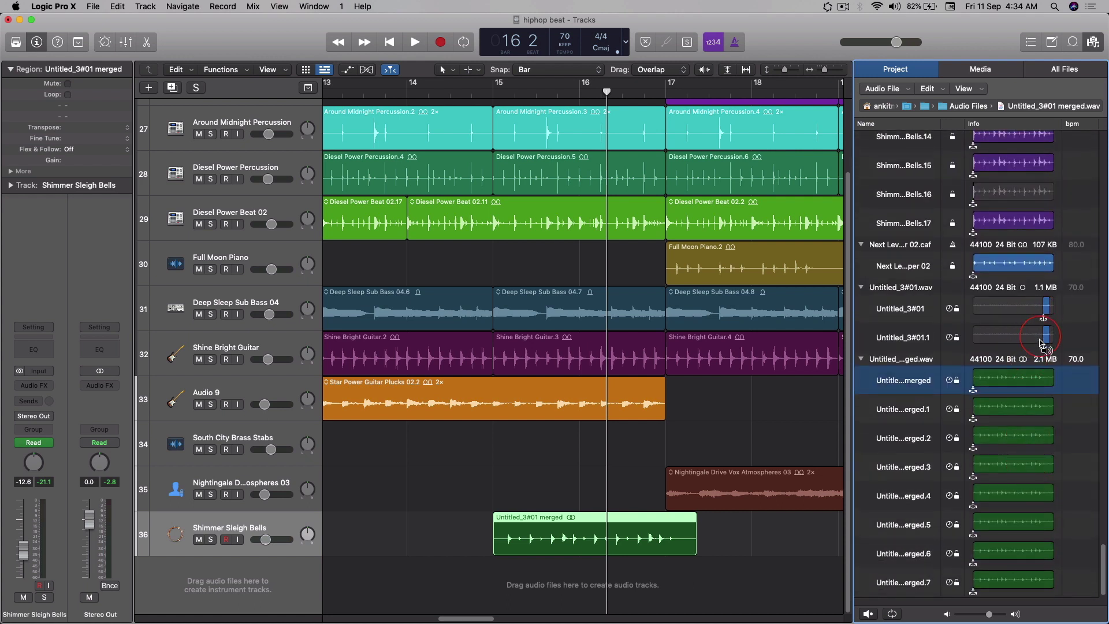
pyautogui.scroll(-3, 1038, 424)
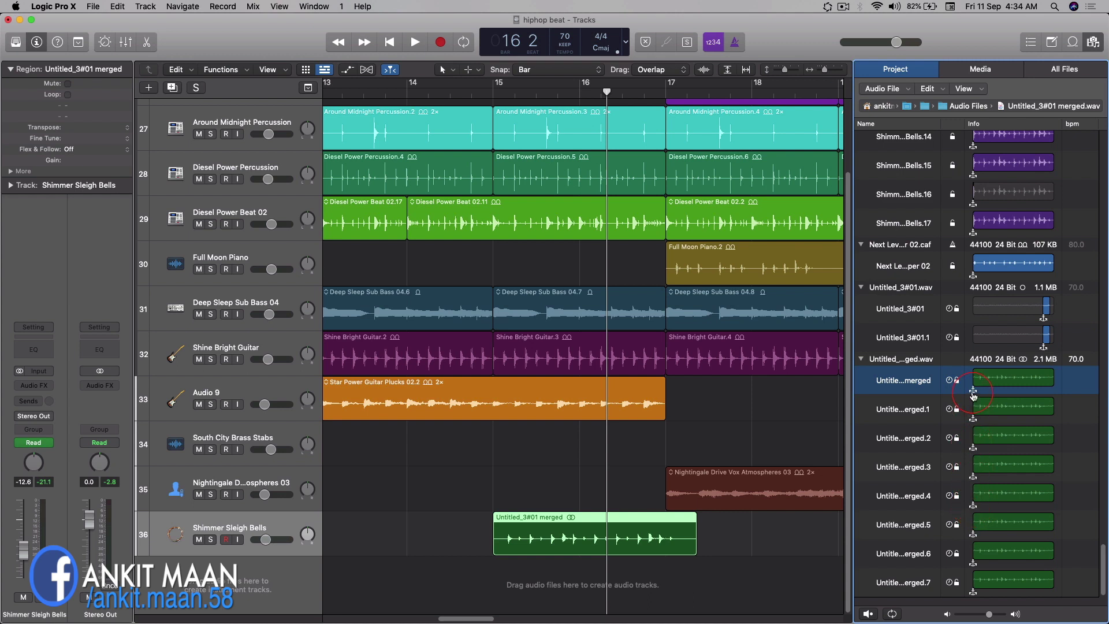
pyautogui.scroll(2, 974, 393)
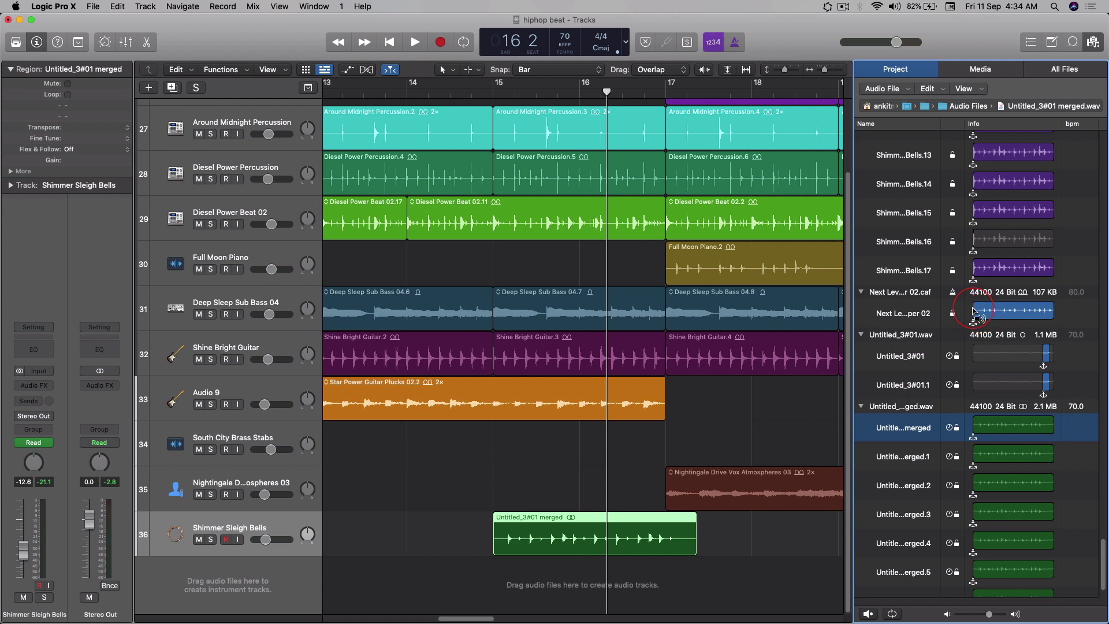
pyautogui.scroll(12, 1014, 387)
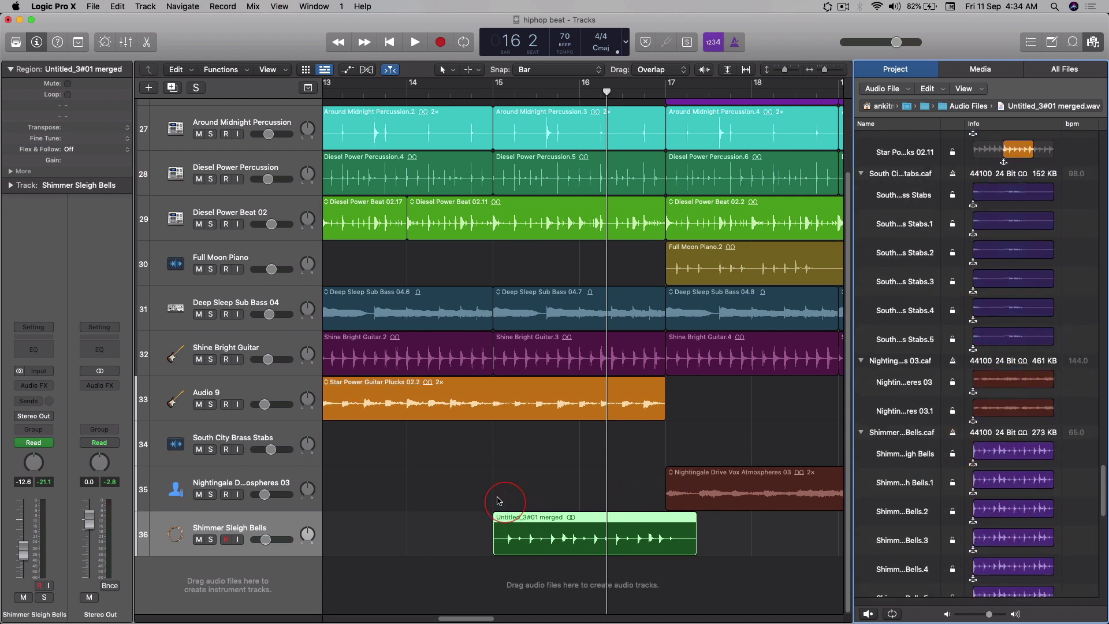
pyautogui.scroll(-3, 975, 469)
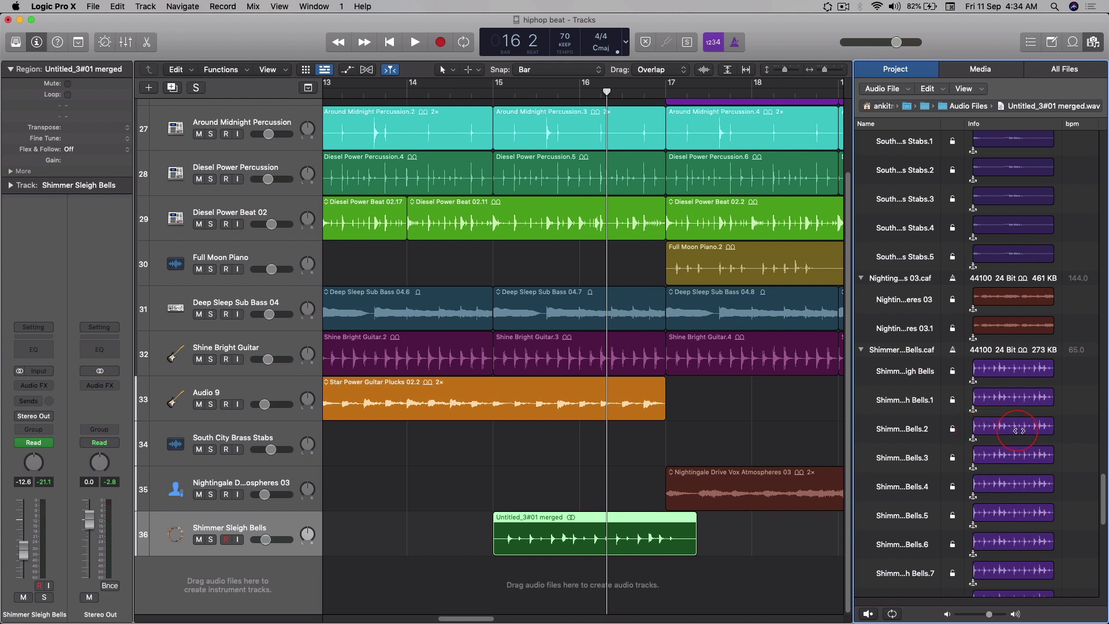
pyautogui.scroll(11, 1038, 400)
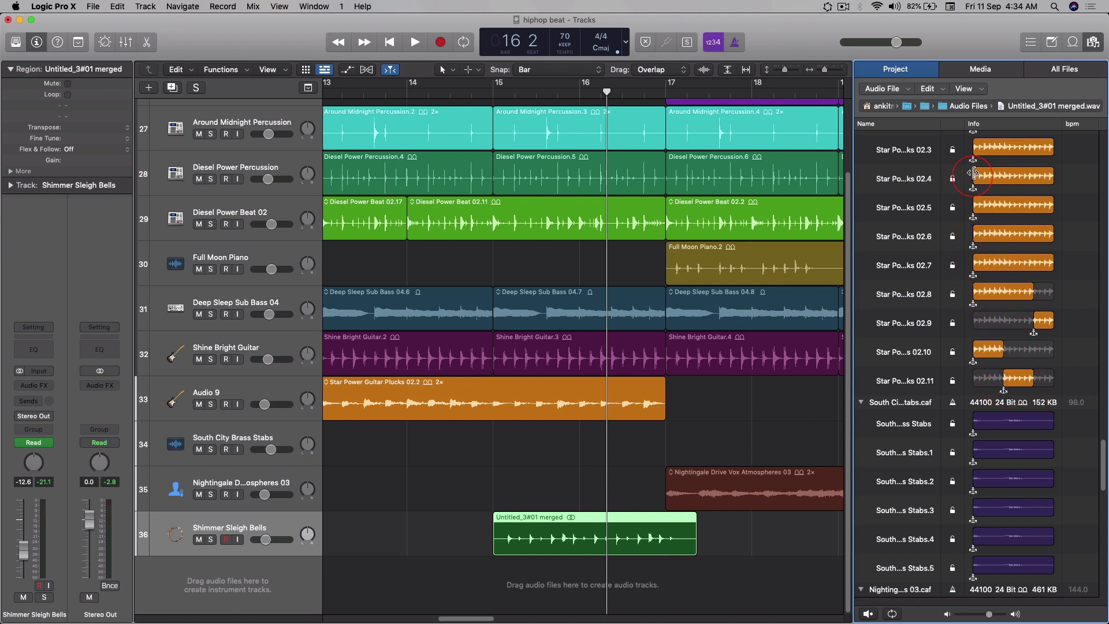
pyautogui.scroll(-10, 994, 343)
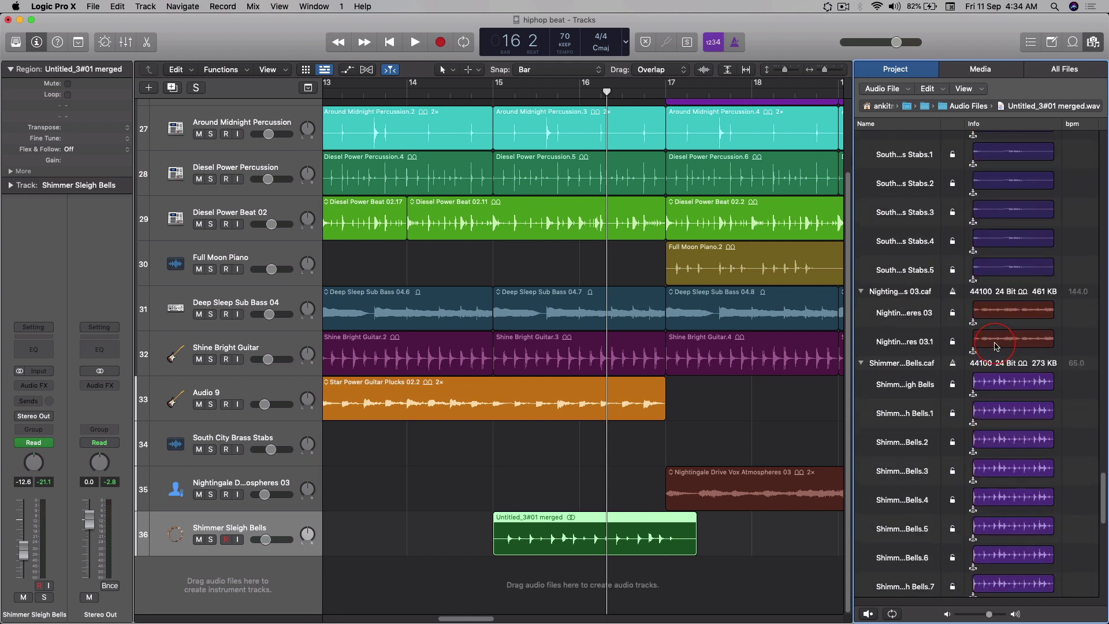
pyautogui.scroll(16, 997, 346)
pyautogui.click(1086, 58)
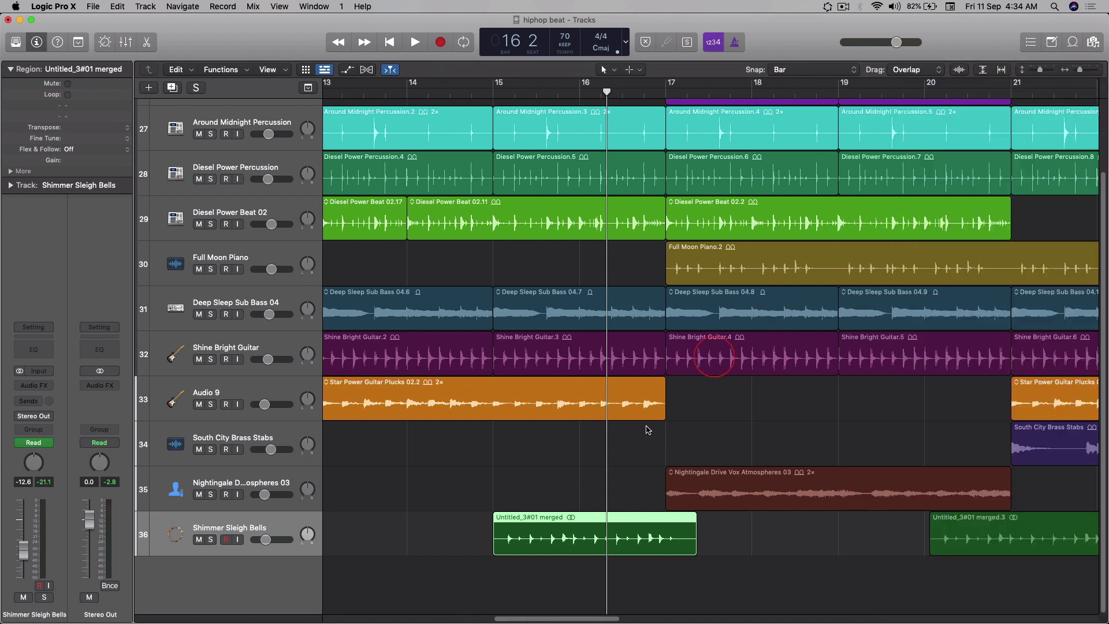
# Open the Untitled_3#01 merged region in the audio file editor and reposition the editor window over the center of the arrangement.
pyautogui.scroll(-1, 630, 529)
pyautogui.click(629, 530)
pyautogui.scroll(1, 612, 531)
pyautogui.click(585, 530)
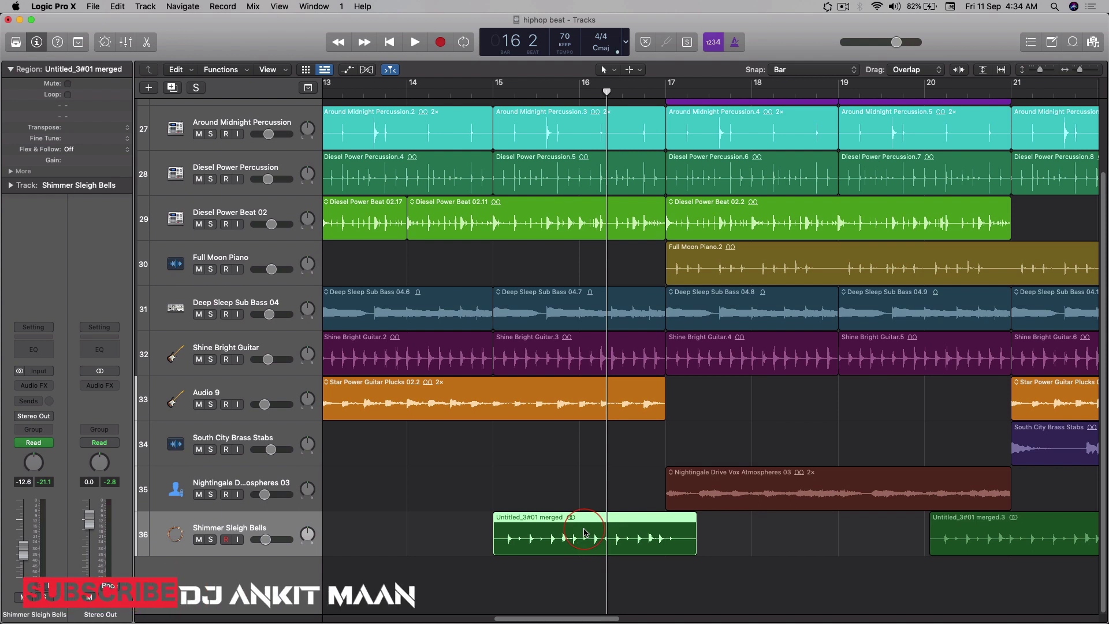
pyautogui.doubleClick(585, 532)
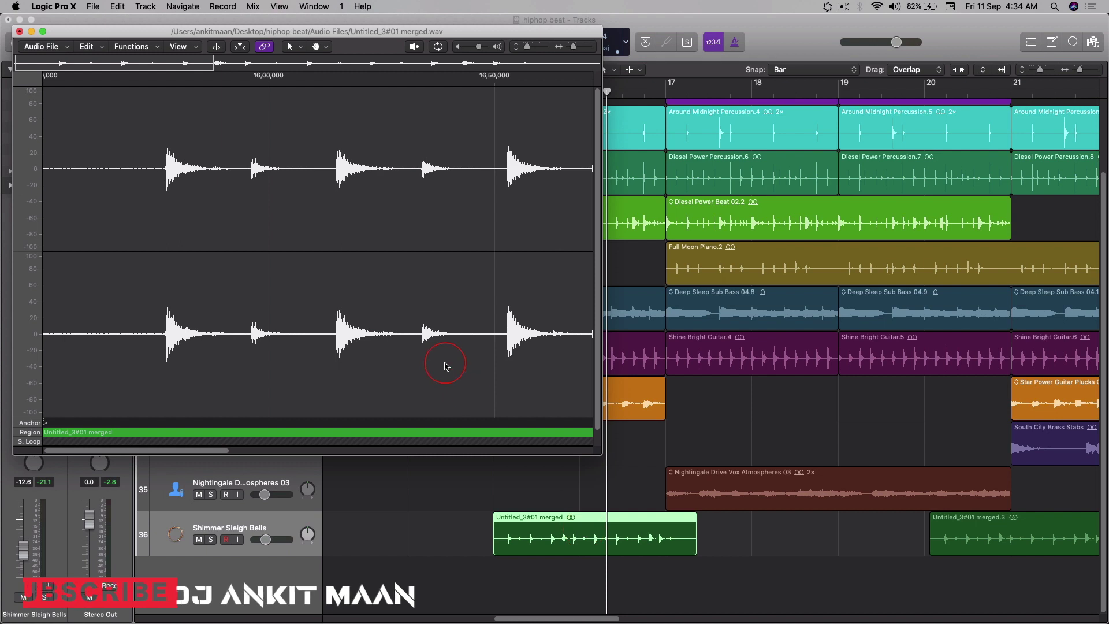
pyautogui.moveTo(503, 32); pyautogui.dragTo(793, 109)
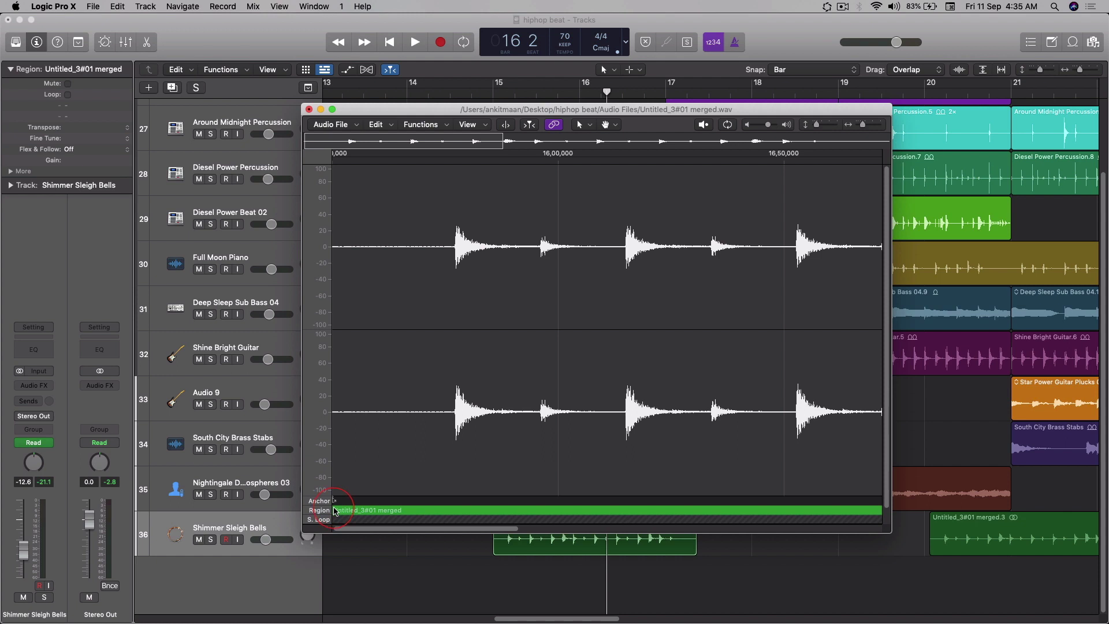
# Move the region's anchor across the first three bell hits, set it on the first hit's transient, and close the audio file editor.
pyautogui.moveTo(334, 501); pyautogui.dragTo(455, 505)
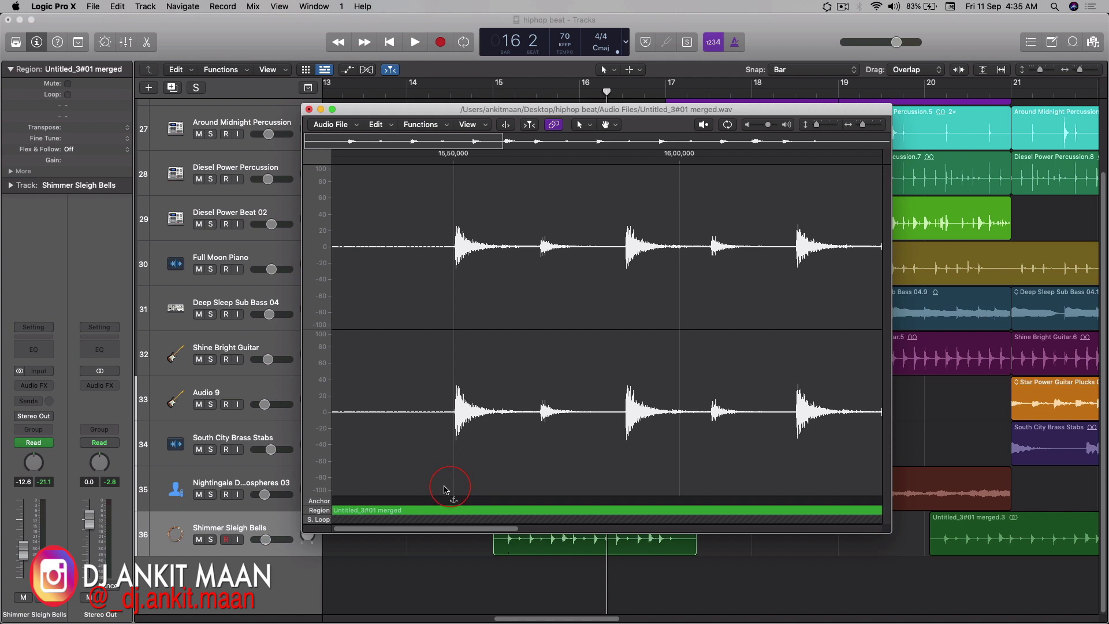
pyautogui.moveTo(454, 508); pyautogui.dragTo(541, 508)
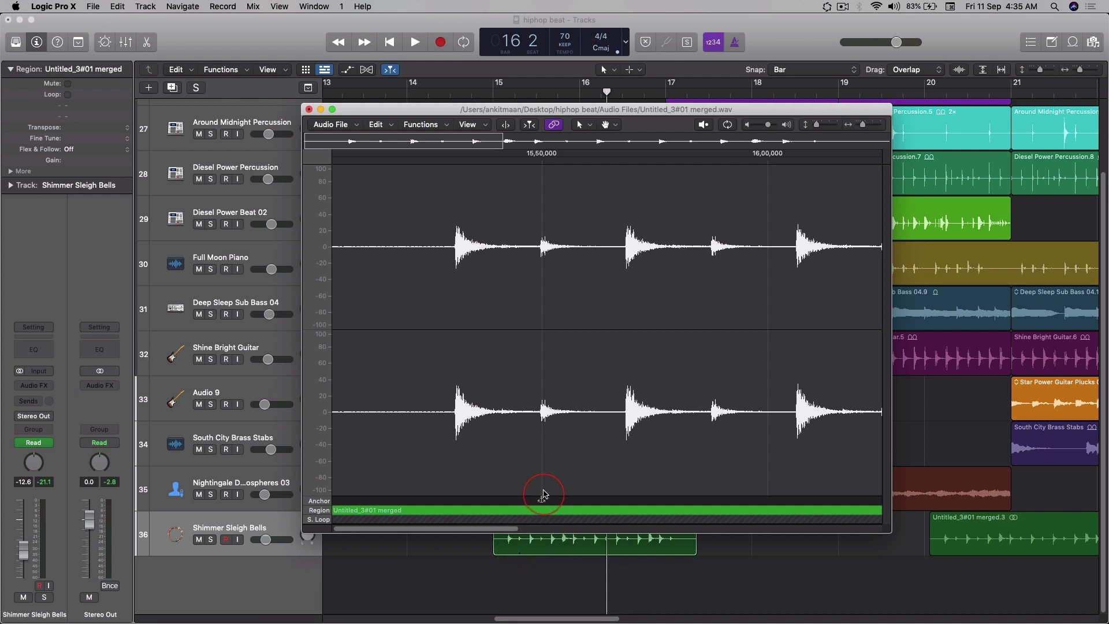
pyautogui.moveTo(541, 502); pyautogui.dragTo(624, 511)
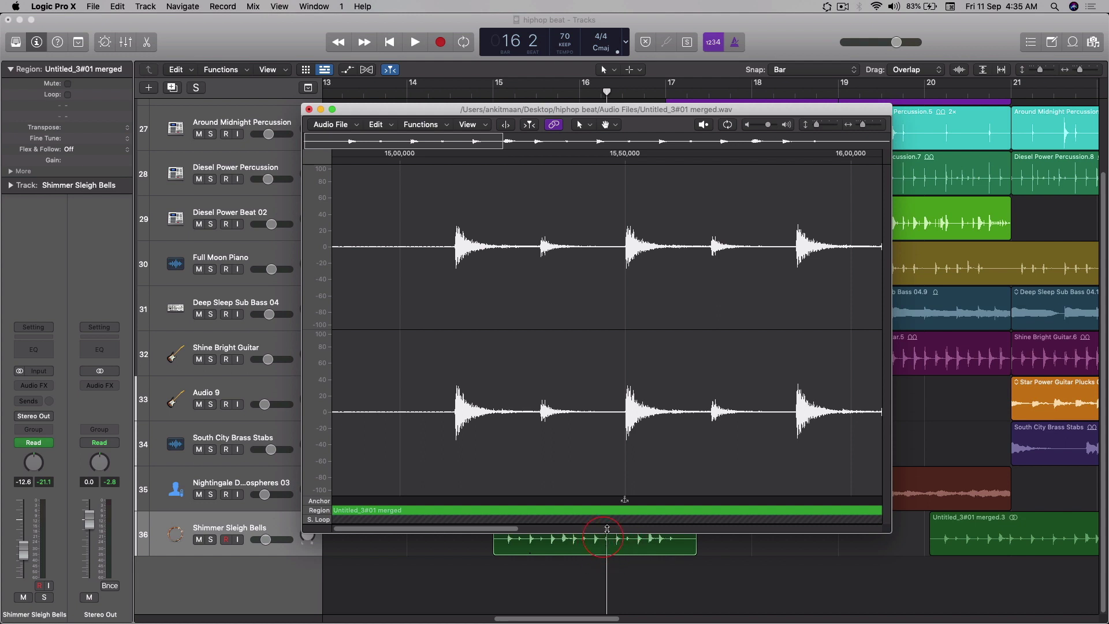
pyautogui.moveTo(625, 500); pyautogui.dragTo(454, 495)
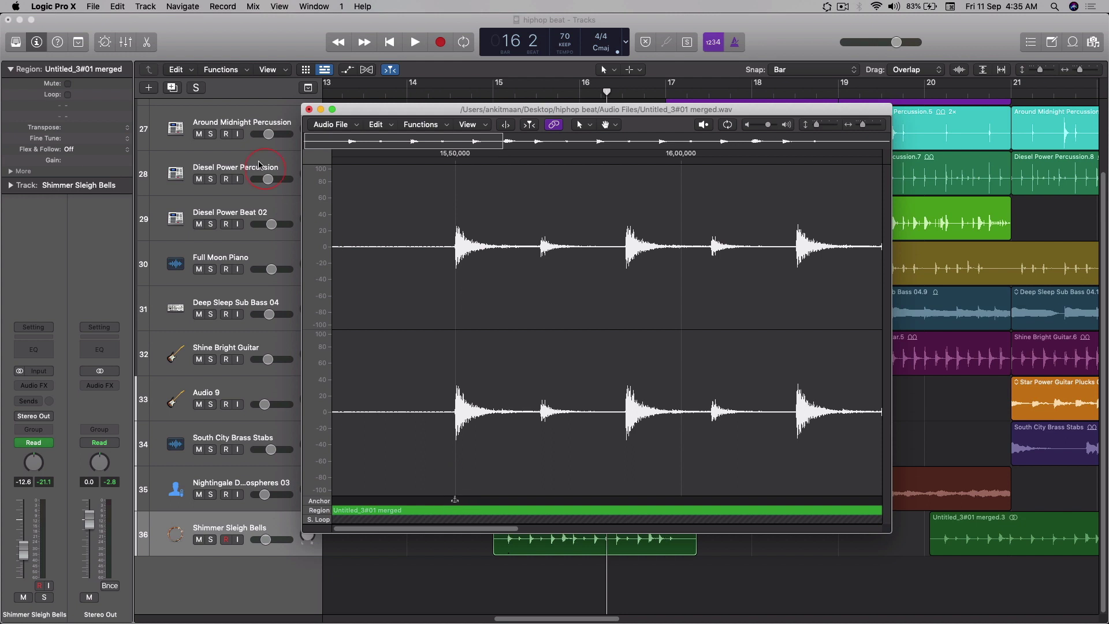
pyautogui.click(309, 109)
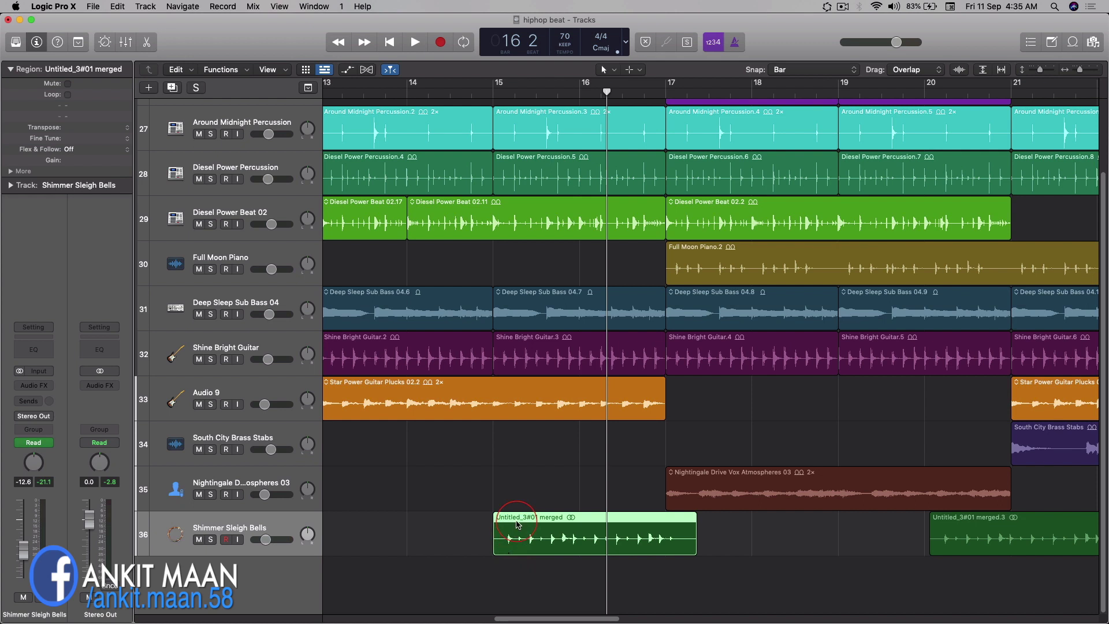
# Move the first sleigh bells region so its anchor snaps to bar 16, to bar 17, and back to bar 15.
pyautogui.moveTo(517, 525); pyautogui.dragTo(559, 527)
pyautogui.hscroll(2, 549, 527)
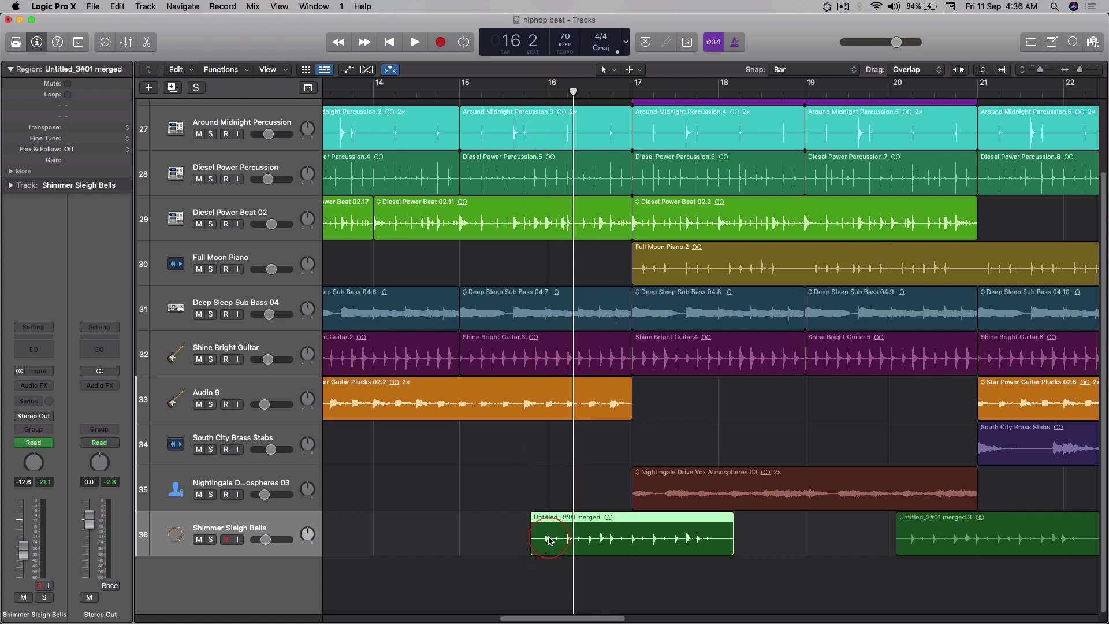
pyautogui.moveTo(549, 518); pyautogui.dragTo(635, 520)
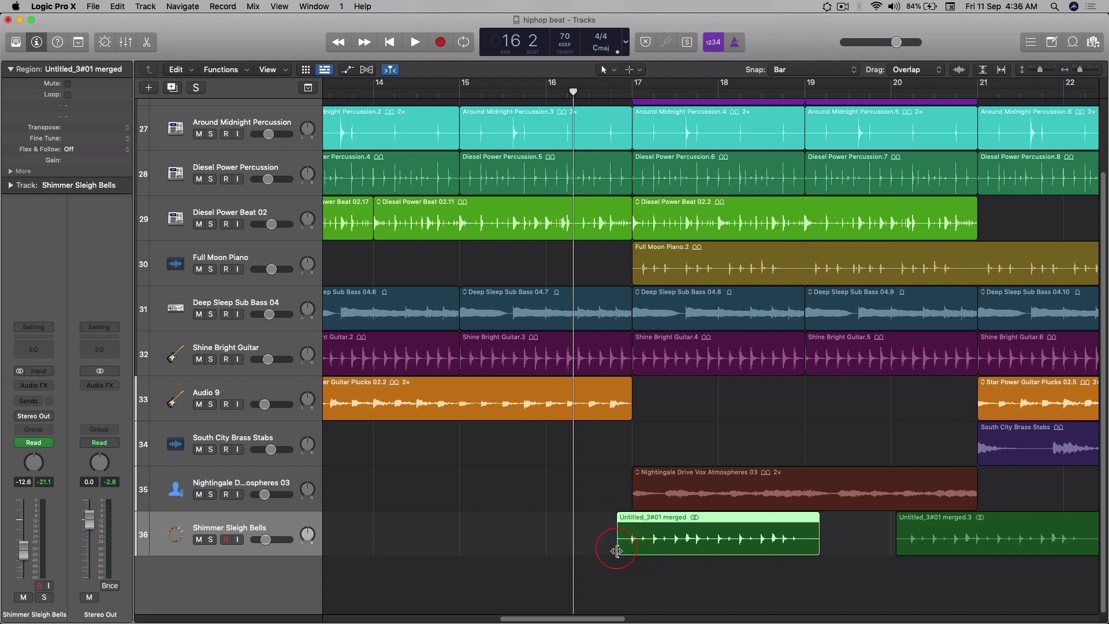
pyautogui.moveTo(616, 528); pyautogui.dragTo(465, 526)
# Play the arrangement from bar 15 to audition the sleigh bells region, stopping just after bar 17.
pyautogui.click(461, 93)
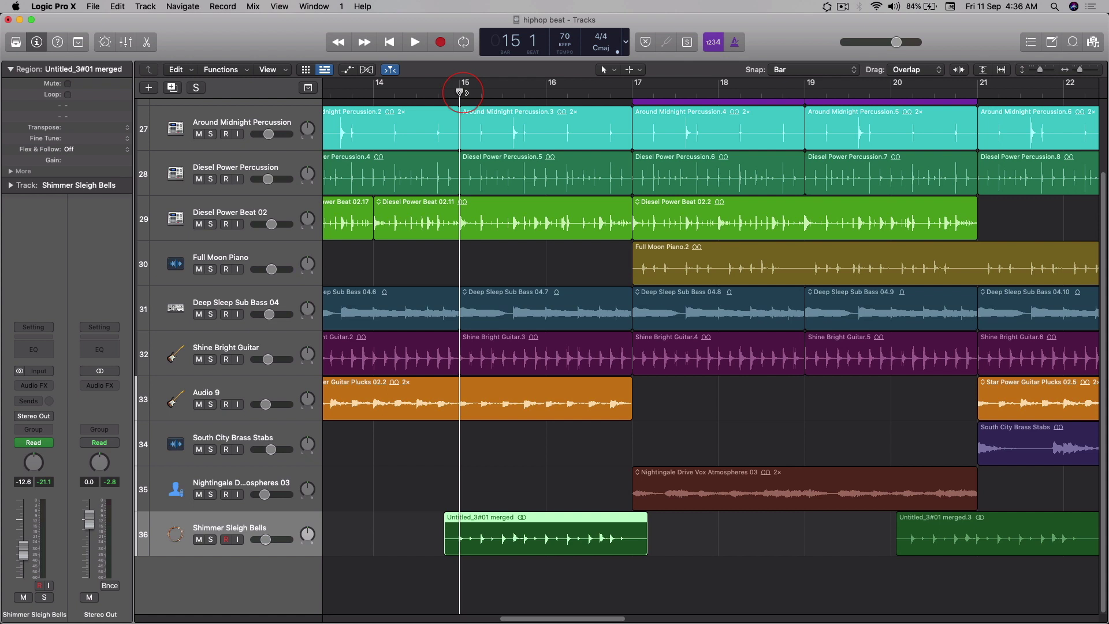
pyautogui.press('space')
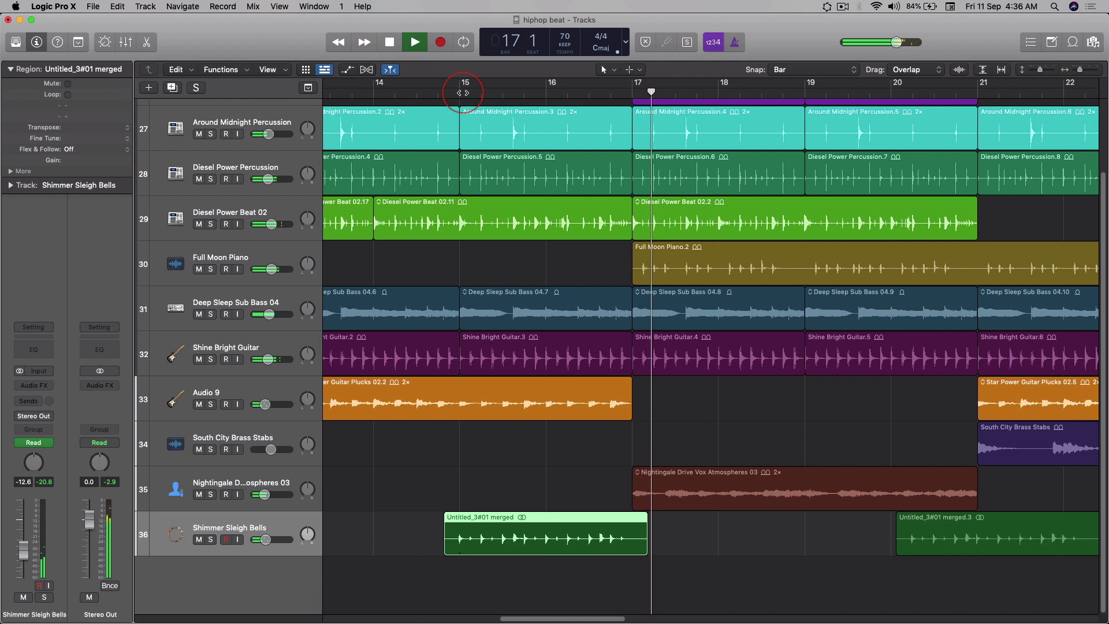
pyautogui.press('space')
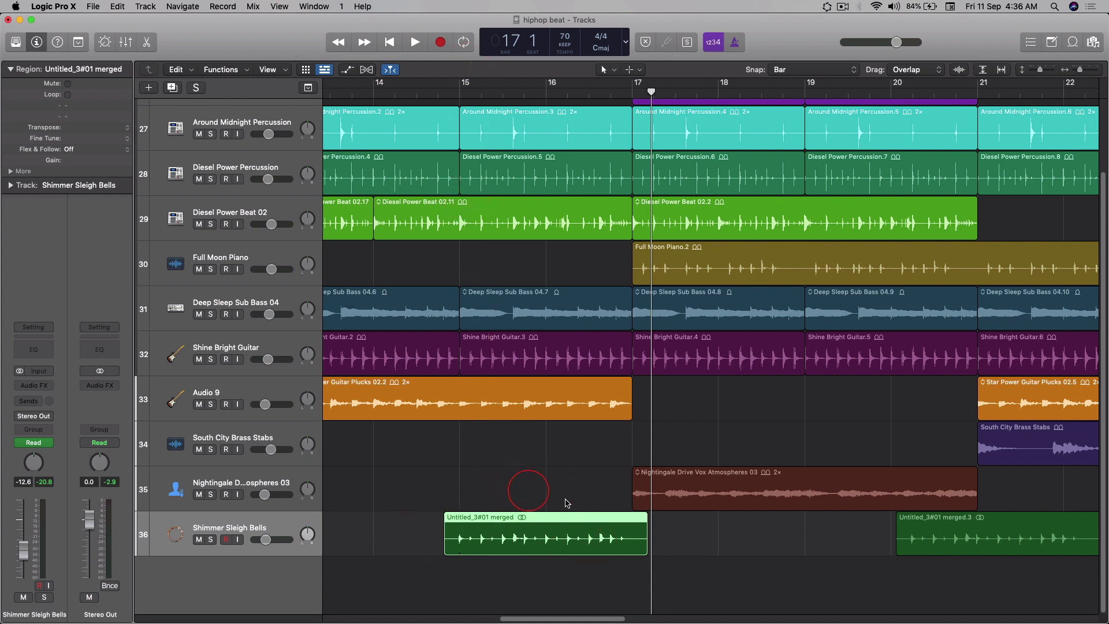
pyautogui.hscroll(-3, 537, 497)
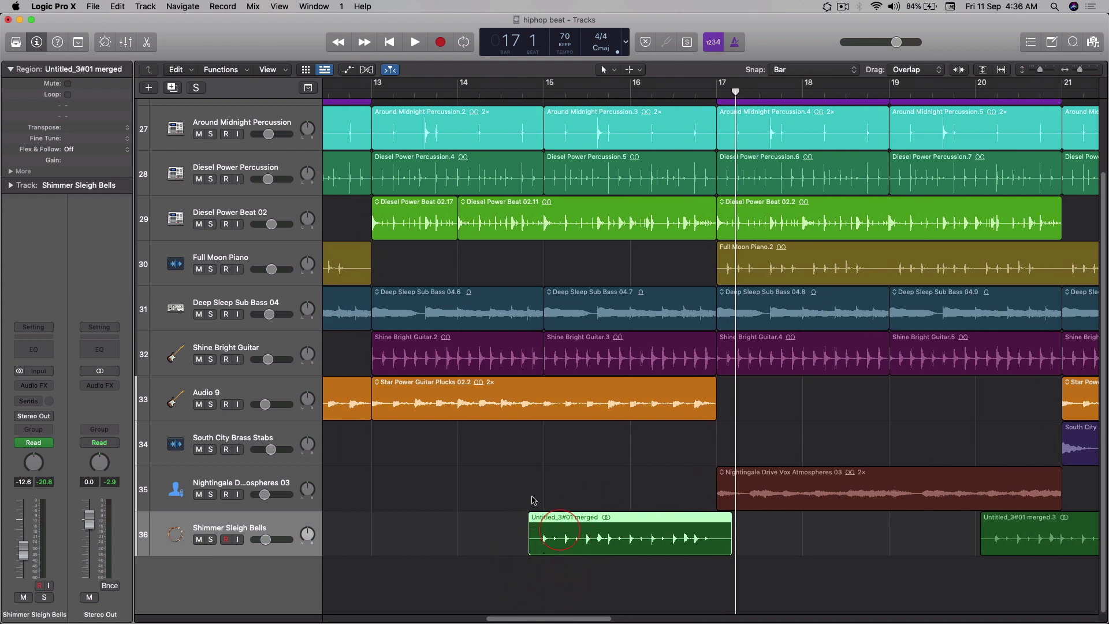
pyautogui.scroll(3, 602, 509)
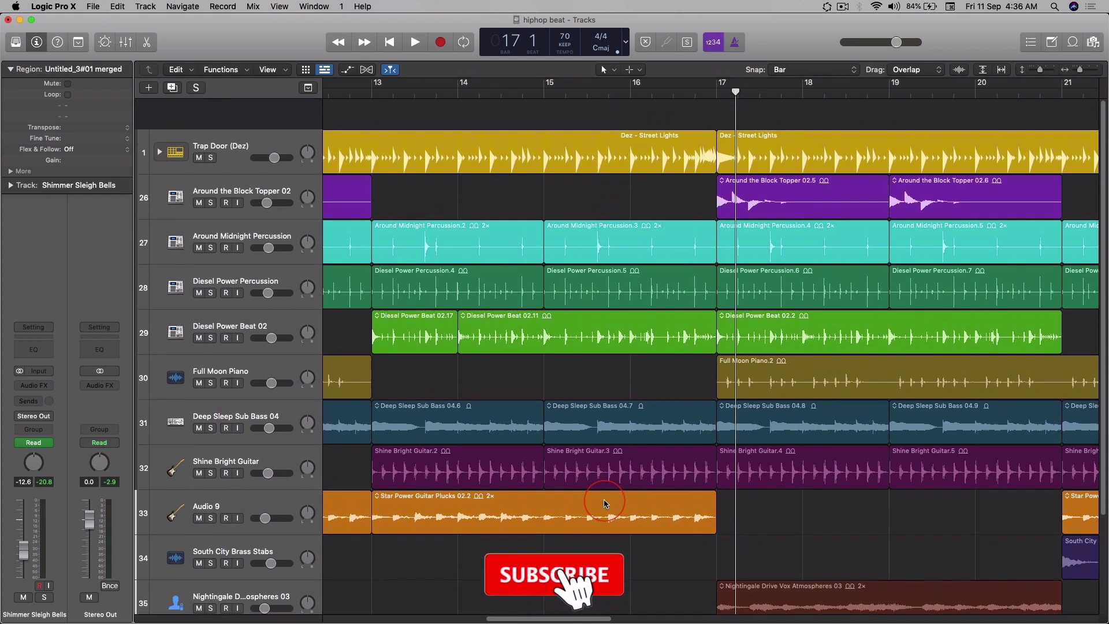
pyautogui.scroll(-2, 581, 466)
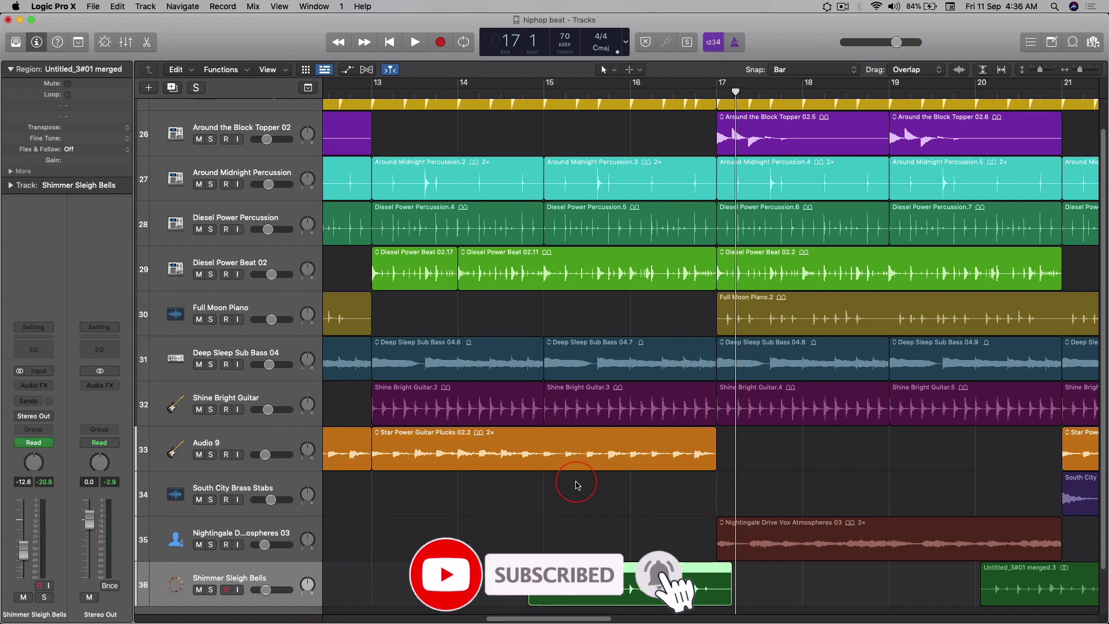
pyautogui.scroll(-2, 581, 473)
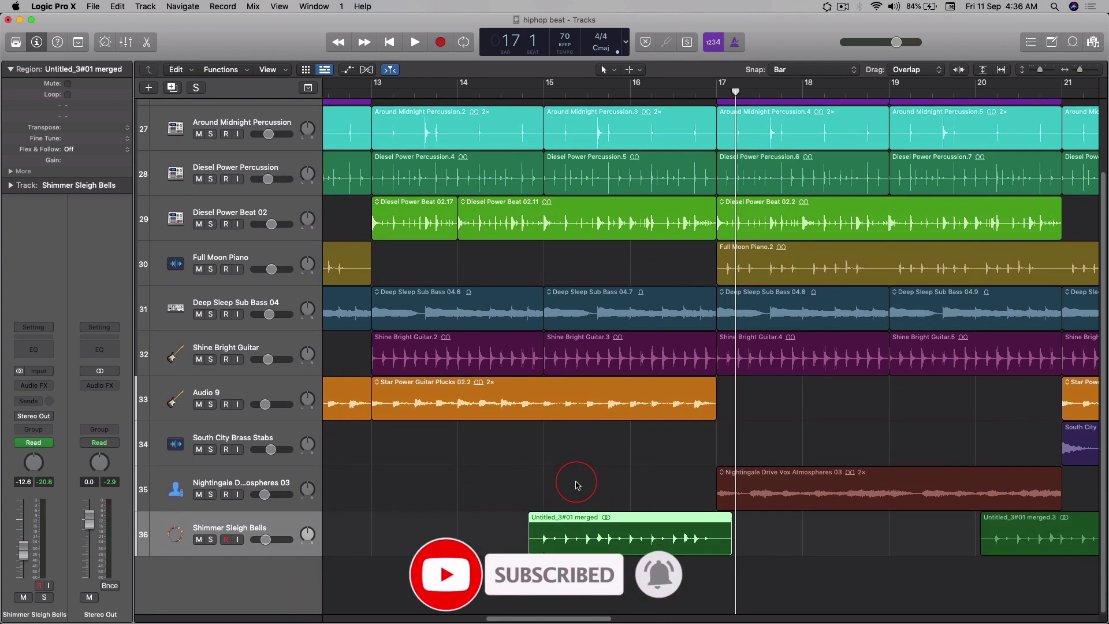